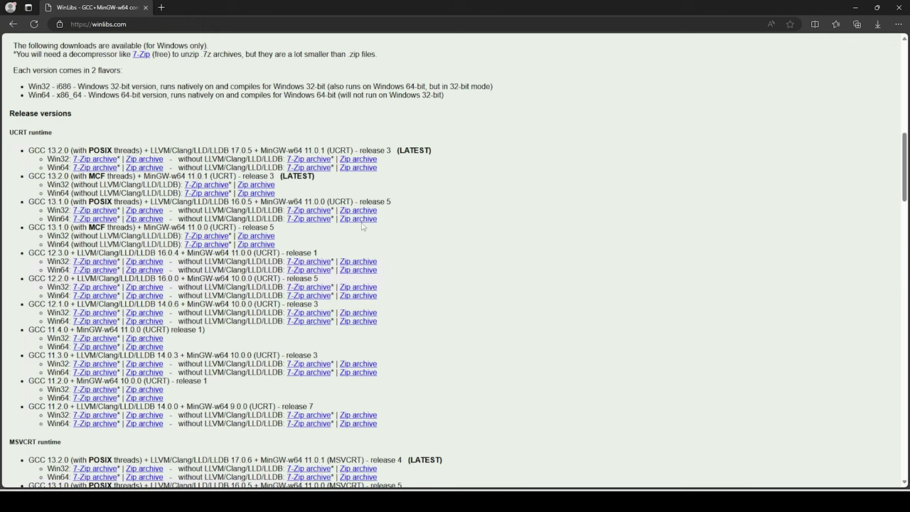
{"action": "left_click_drag", "start_coordinate": [150, 150], "coordinate": [229, 151]}
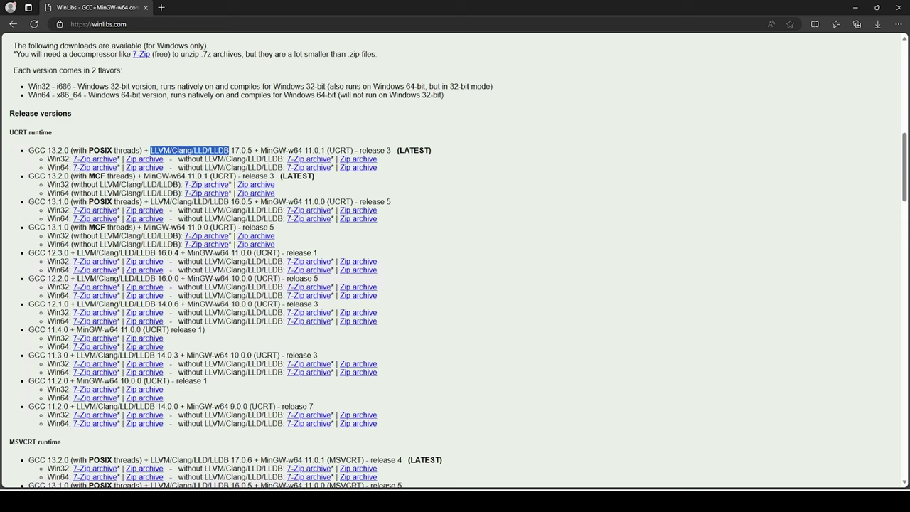
{"action": "left_click", "coordinate": [497, 243]}
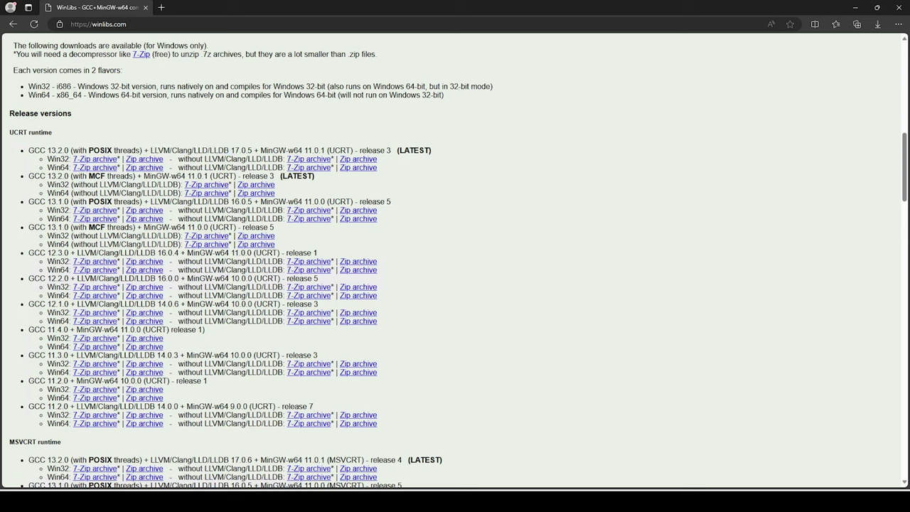
{"action": "left_click_drag", "start_coordinate": [28, 176], "coordinate": [386, 189]}
{"action": "left_click", "coordinate": [457, 237]}
{"action": "left_click_drag", "start_coordinate": [47, 193], "coordinate": [283, 195]}
{"action": "left_click", "coordinate": [56, 201]}
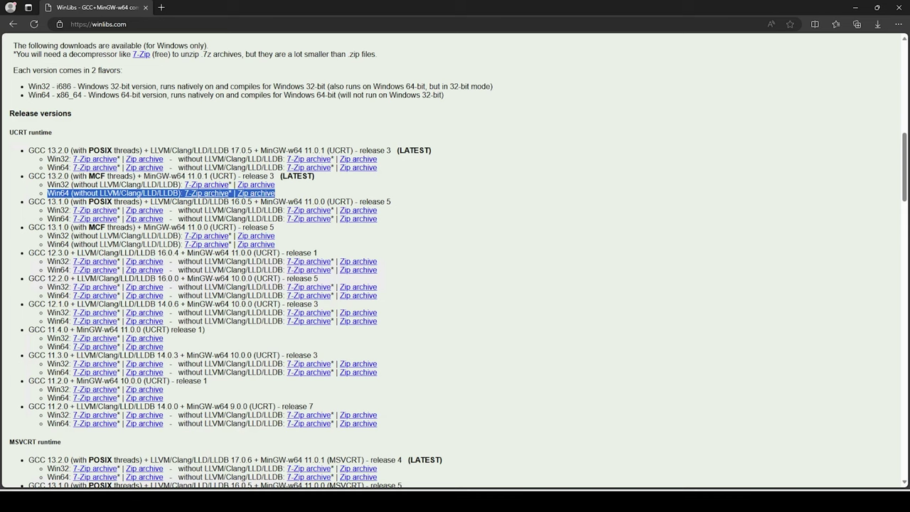
{"action": "left_click", "coordinate": [175, 201]}
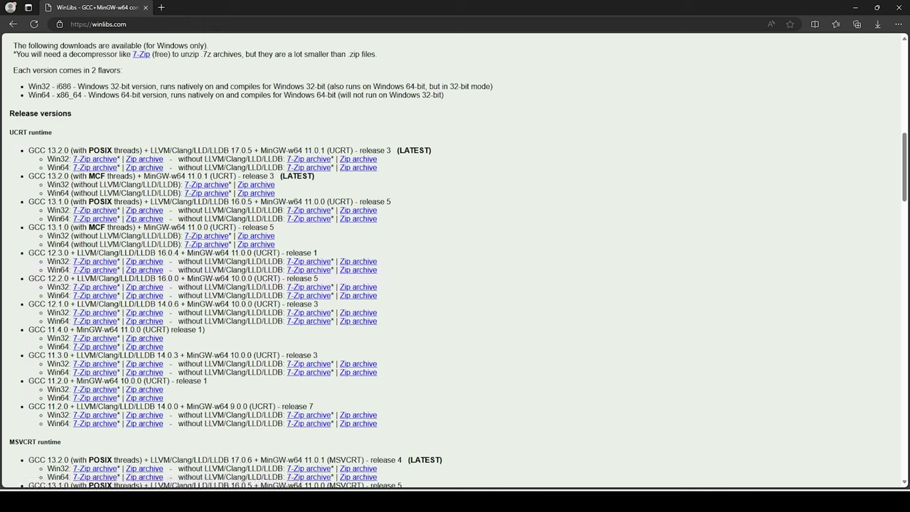
Download the Win64 Zip archive of GCC 13.2.0 with MCF threads (UCRT runtime) and show its full name in the Downloads folder
{"action": "left_click", "coordinate": [258, 193]}
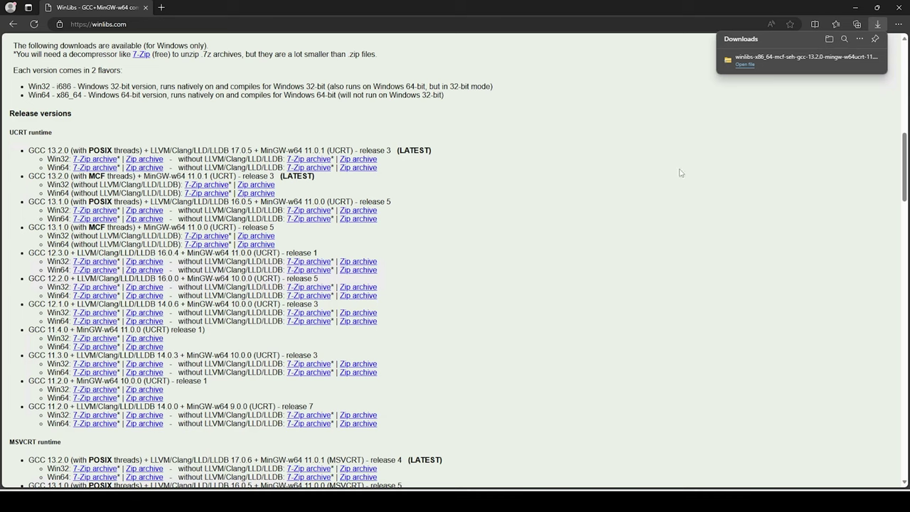
{"action": "left_click", "coordinate": [828, 40]}
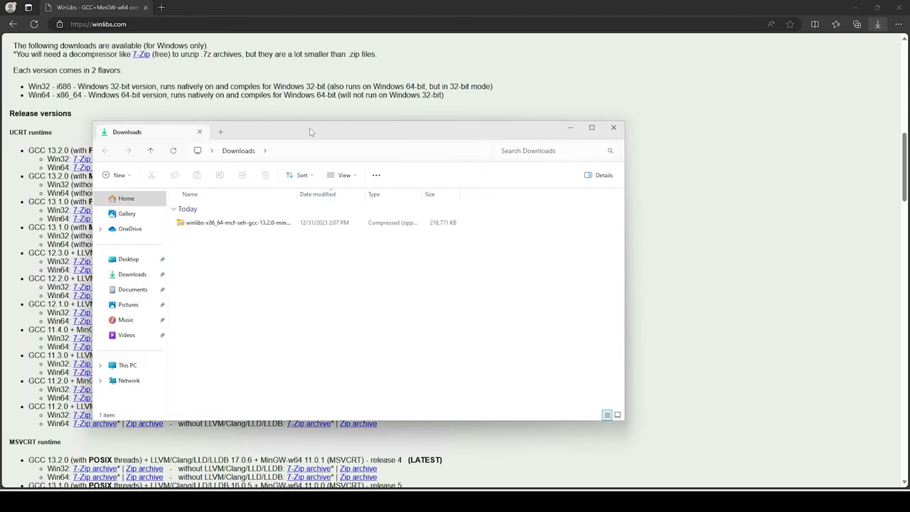
{"action": "left_click_drag", "start_coordinate": [311, 132], "coordinate": [328, 119]}
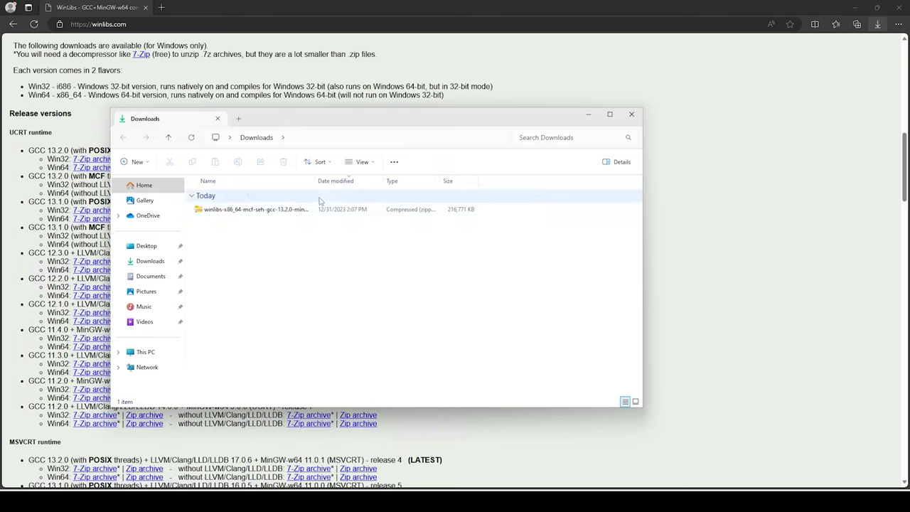
{"action": "left_click_drag", "start_coordinate": [317, 180], "coordinate": [382, 181]}
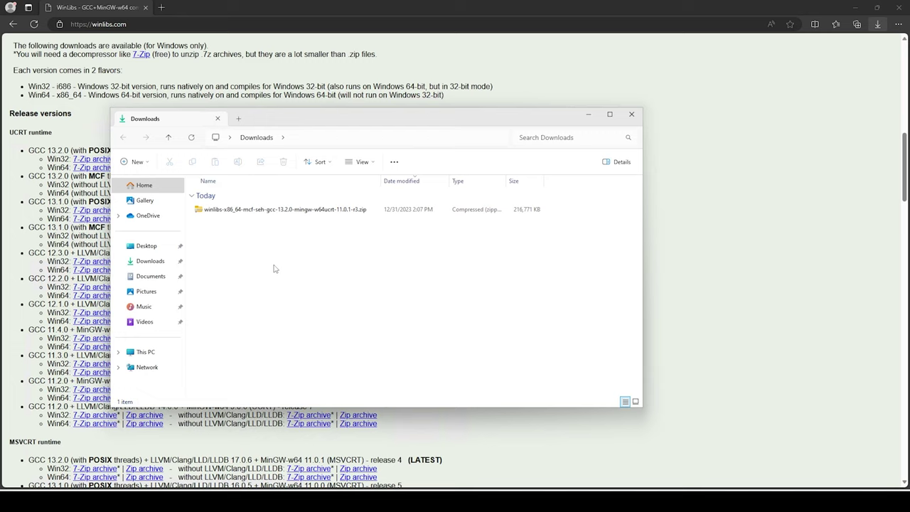
Extract the whole winlibs zip archive to the proposed folder in Downloads and close the extra window showing the extracted files
{"action": "right_click", "coordinate": [229, 213]}
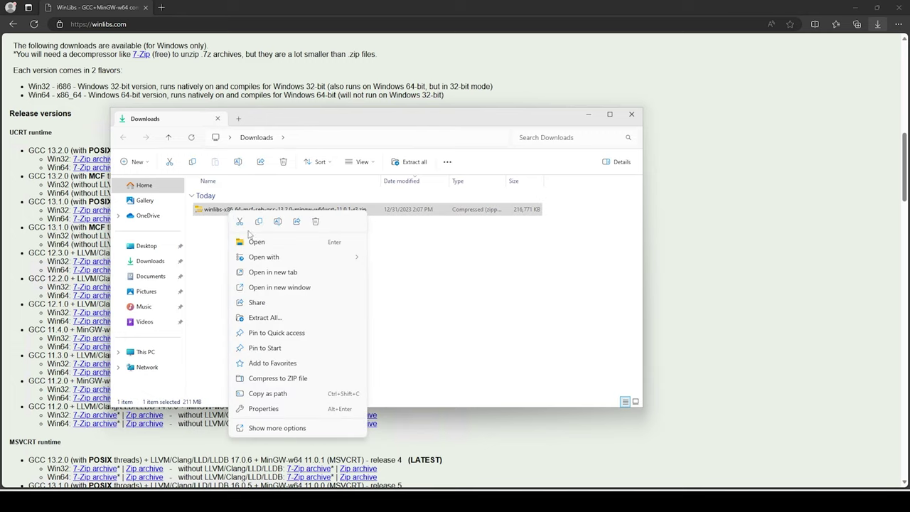
{"action": "left_click", "coordinate": [267, 318]}
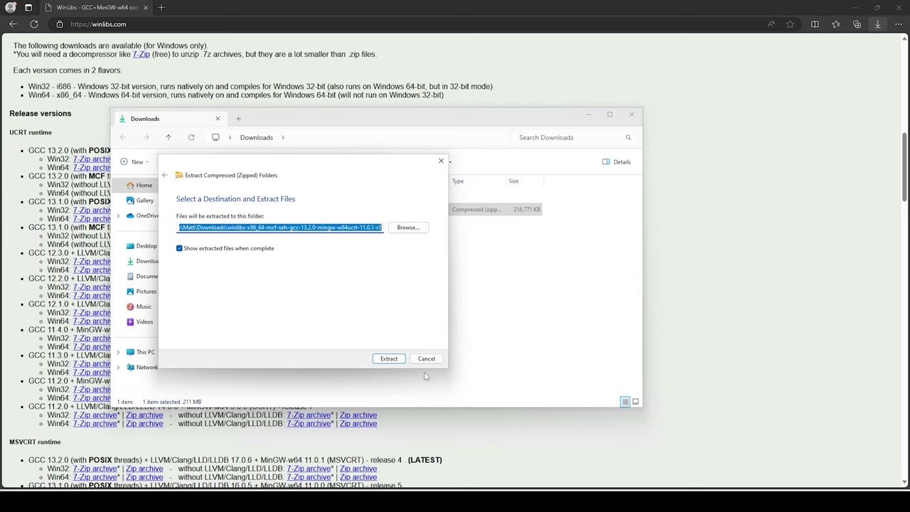
{"action": "left_click", "coordinate": [390, 358]}
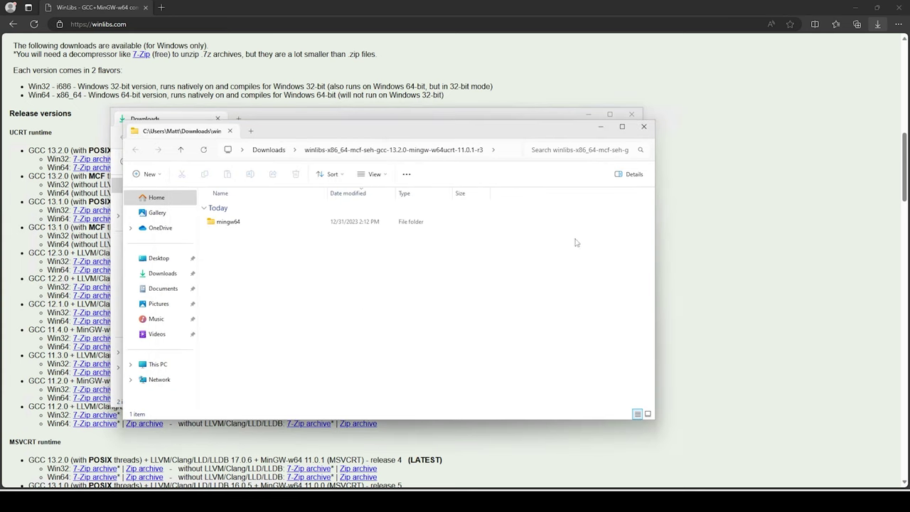
{"action": "left_click", "coordinate": [644, 126]}
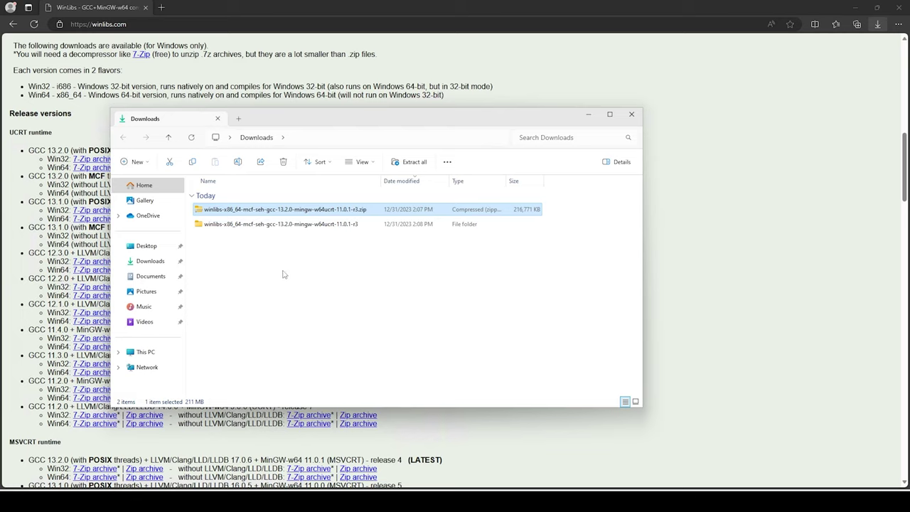
Open the extracted winlibs folder, examine the files in mingw64\bin, and return to the folder containing mingw64
{"action": "double_click", "coordinate": [241, 225]}
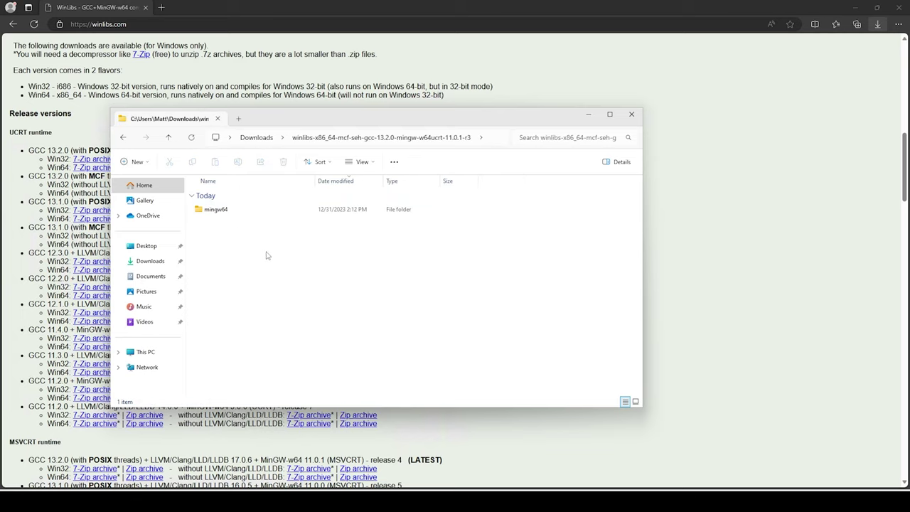
{"action": "double_click", "coordinate": [220, 213]}
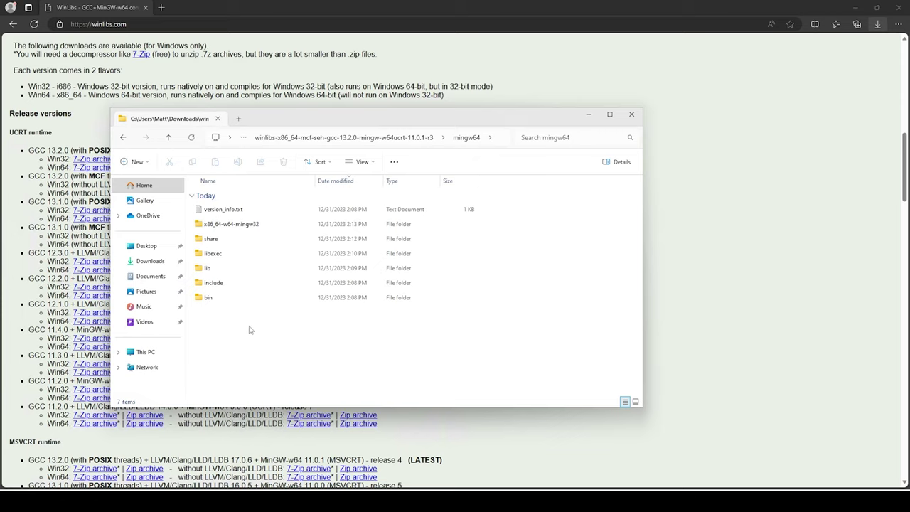
{"action": "double_click", "coordinate": [207, 298]}
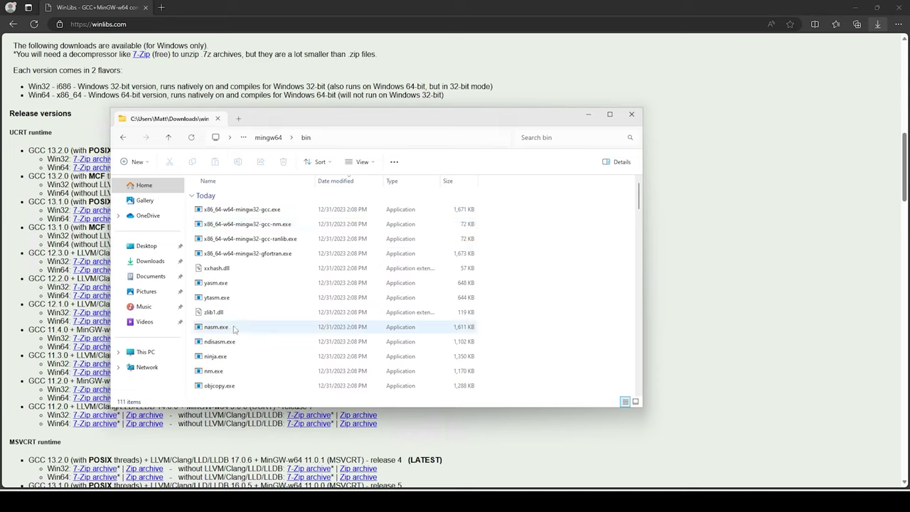
{"action": "scroll", "coordinate": [238, 286], "scroll_direction": "down", "scroll_amount": 3}
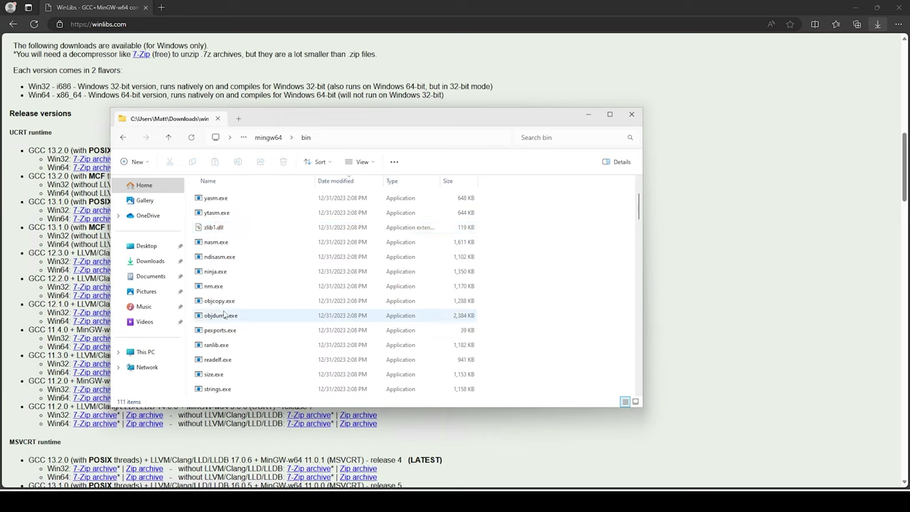
{"action": "scroll", "coordinate": [224, 313], "scroll_direction": "down", "scroll_amount": 5}
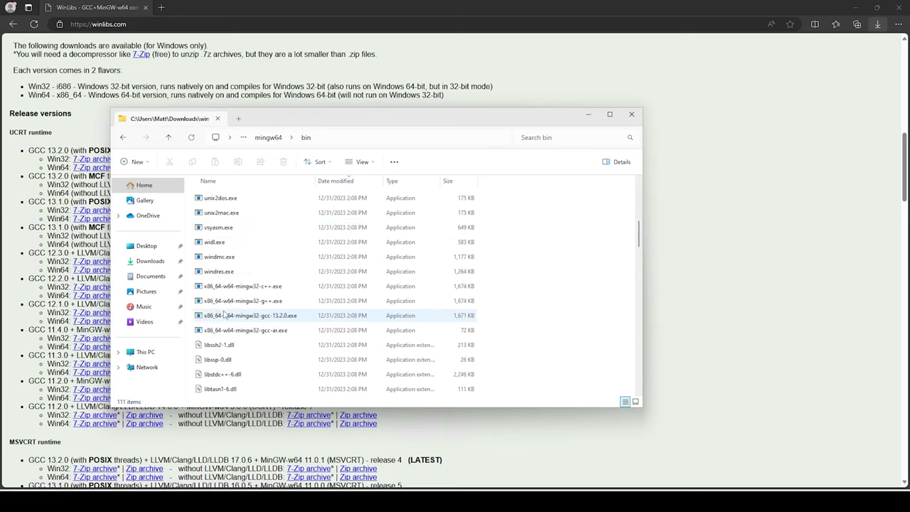
{"action": "scroll", "coordinate": [225, 314], "scroll_direction": "up", "scroll_amount": 6}
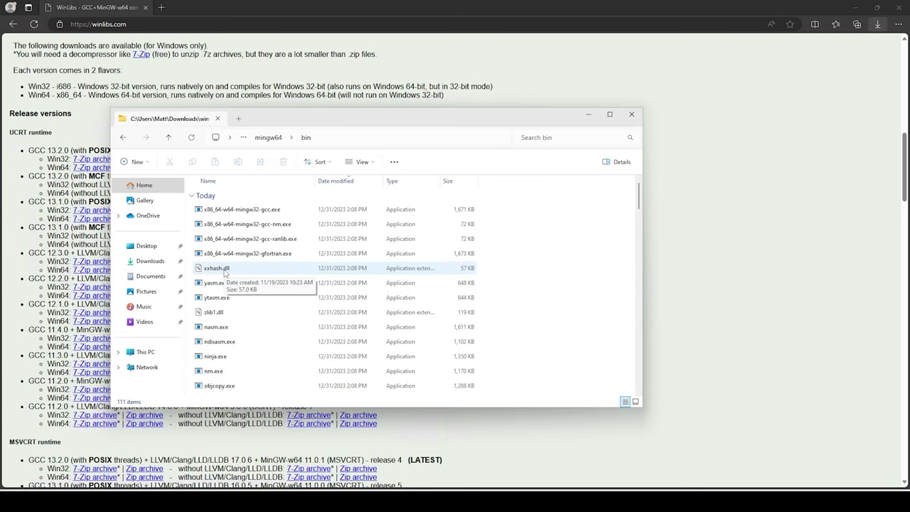
{"action": "left_click", "coordinate": [332, 142]}
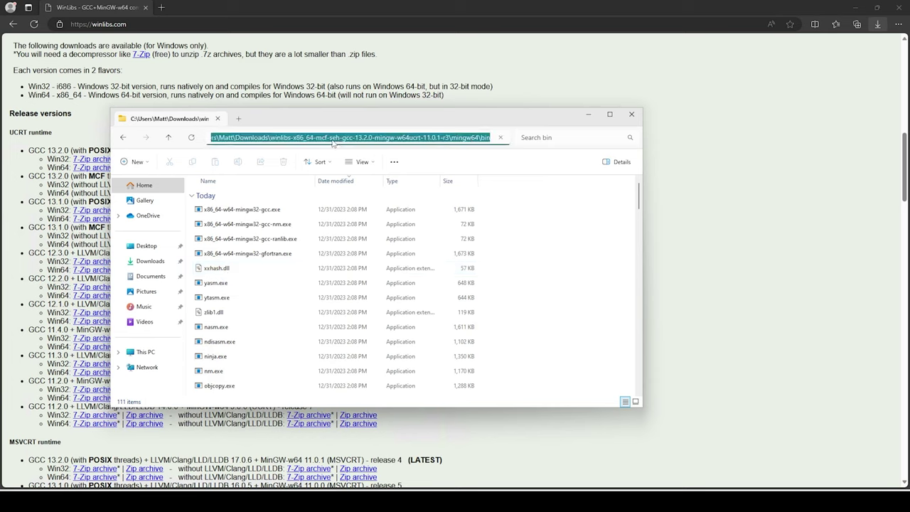
{"action": "left_click", "coordinate": [124, 138]}
{"action": "left_click", "coordinate": [123, 138]}
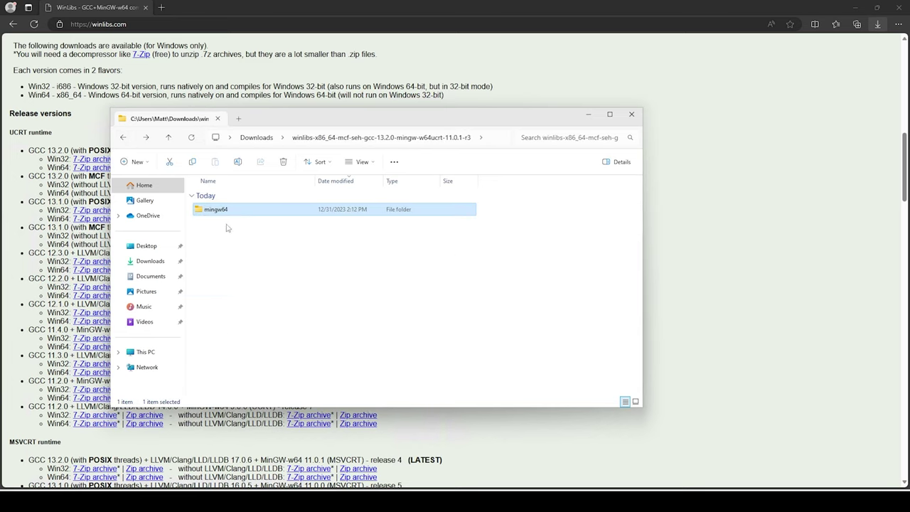
Inspect the full path of the extracted winlibs folder
{"action": "left_click", "coordinate": [495, 139]}
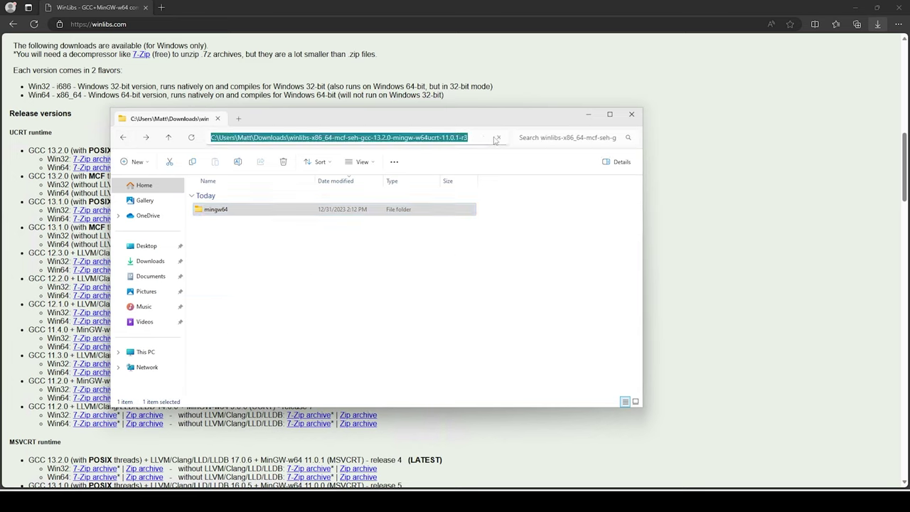
{"action": "key", "text": "End"}
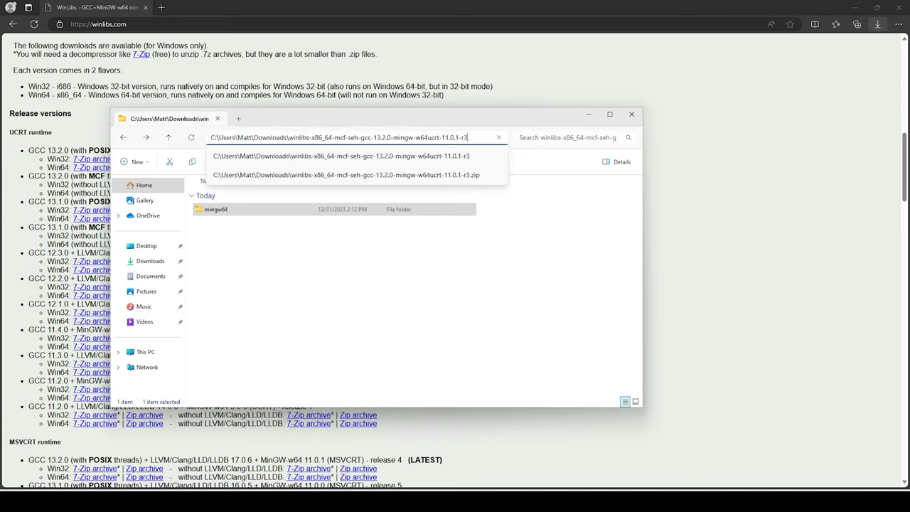
{"action": "left_click_drag", "start_coordinate": [241, 138], "coordinate": [468, 137]}
{"action": "left_click", "coordinate": [327, 137]}
{"action": "left_click", "coordinate": [379, 271]}
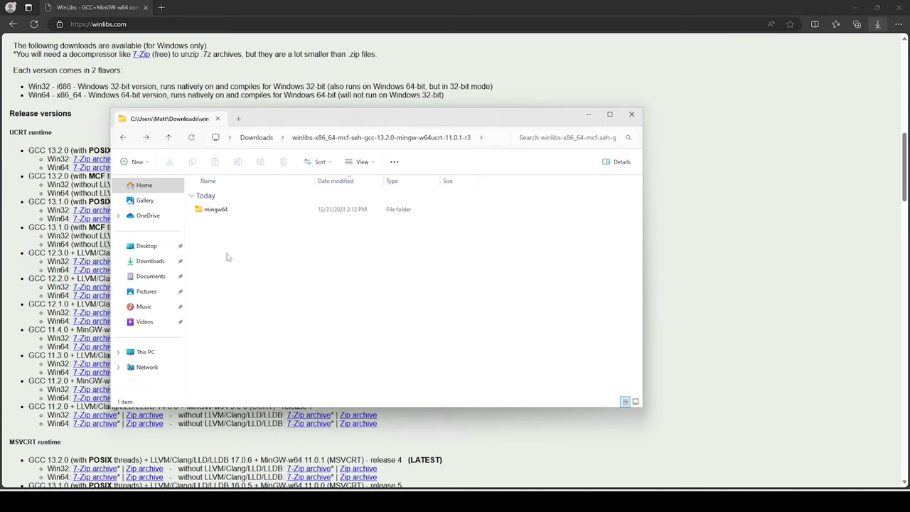
Move the mingw64 folder from the extracted winlibs folder to the root of Local Disk (C:)
{"action": "right_click", "coordinate": [214, 211]}
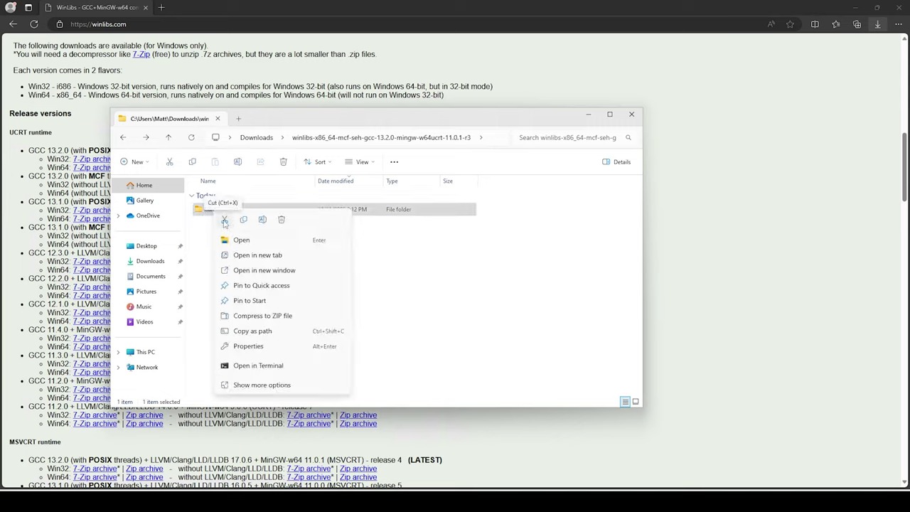
{"action": "left_click", "coordinate": [225, 221]}
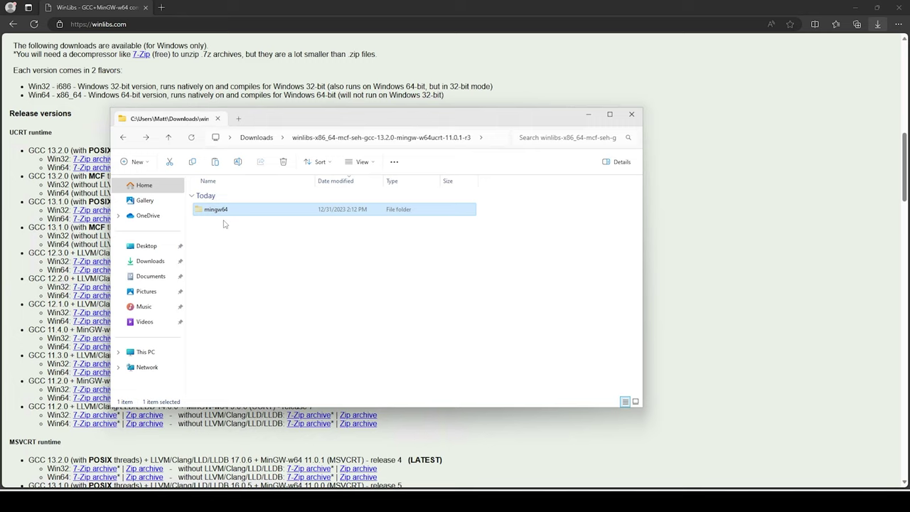
{"action": "left_click", "coordinate": [145, 354]}
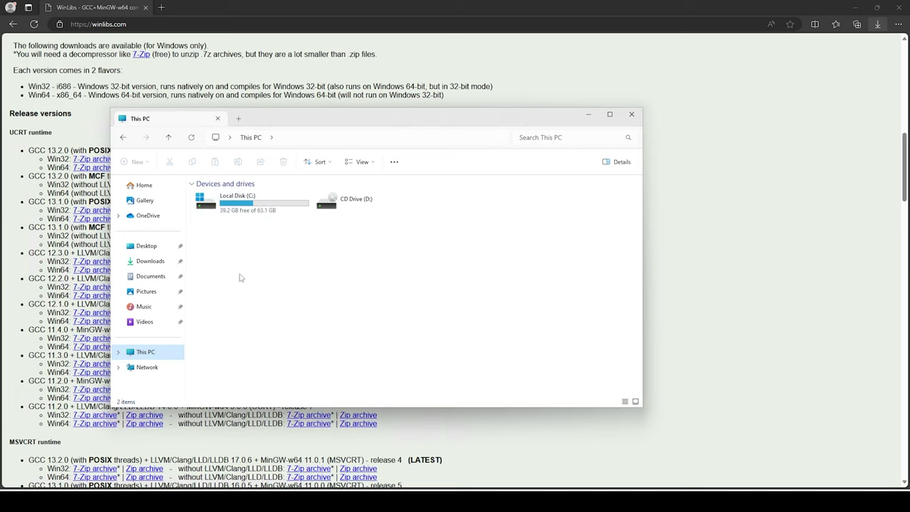
{"action": "double_click", "coordinate": [236, 206]}
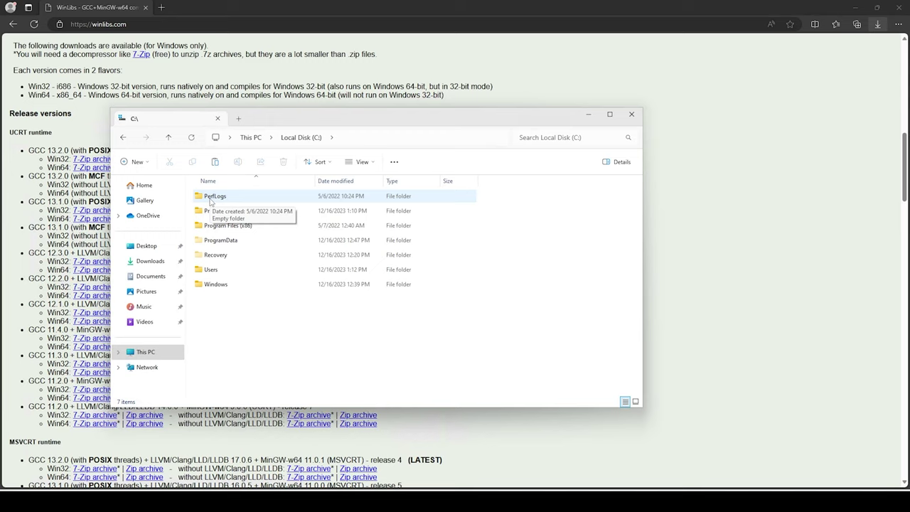
{"action": "right_click", "coordinate": [209, 307]}
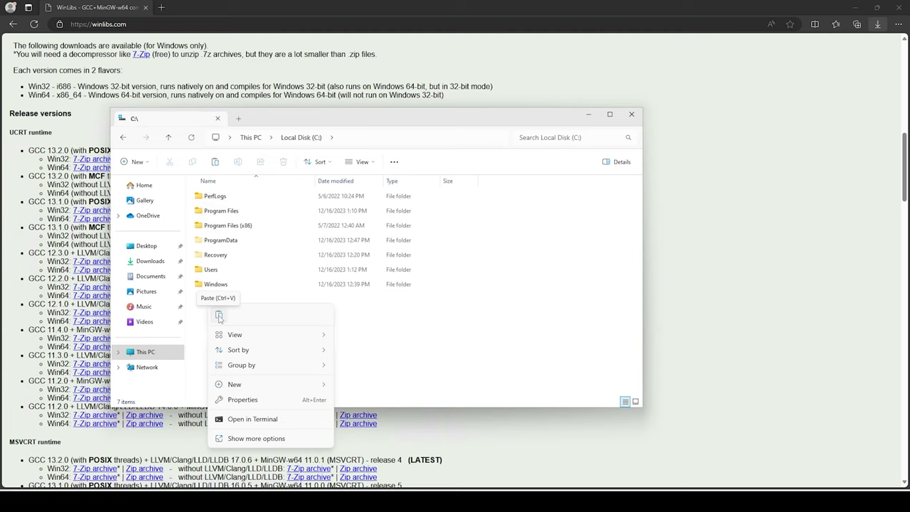
{"action": "left_click", "coordinate": [219, 317]}
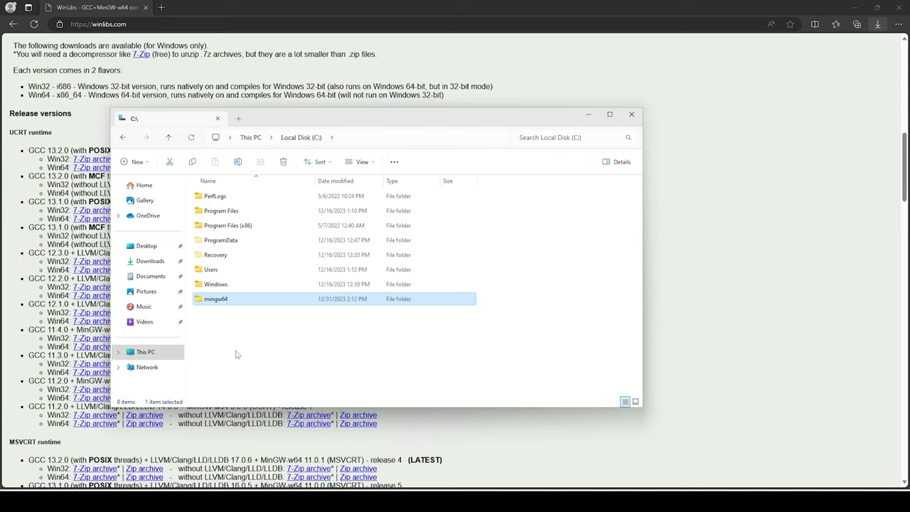
Open the bin folder inside C:\mingw64 and select its full path, C:\mingw64\bin
{"action": "double_click", "coordinate": [217, 299]}
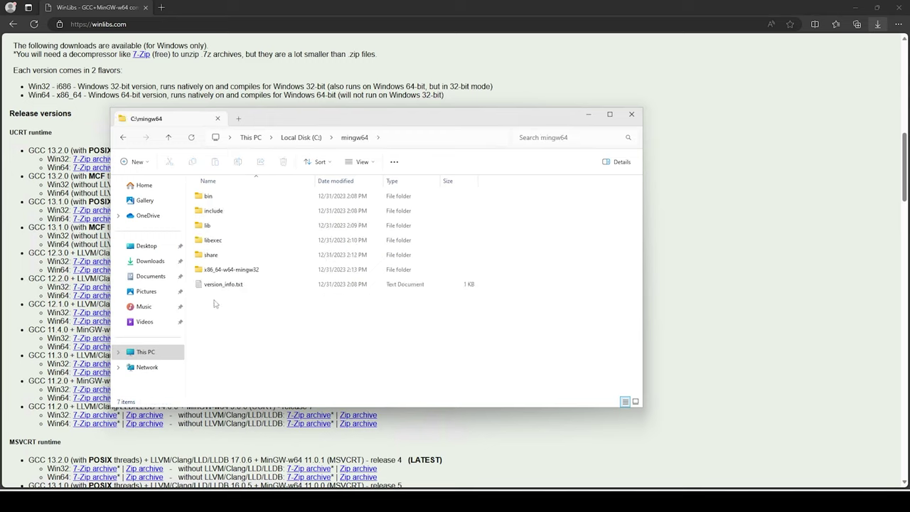
{"action": "double_click", "coordinate": [208, 197]}
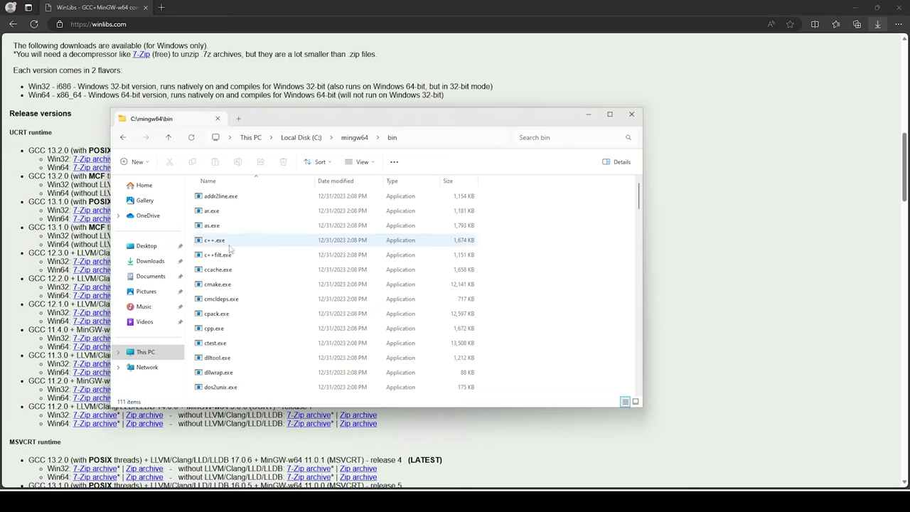
{"action": "left_click", "coordinate": [462, 139]}
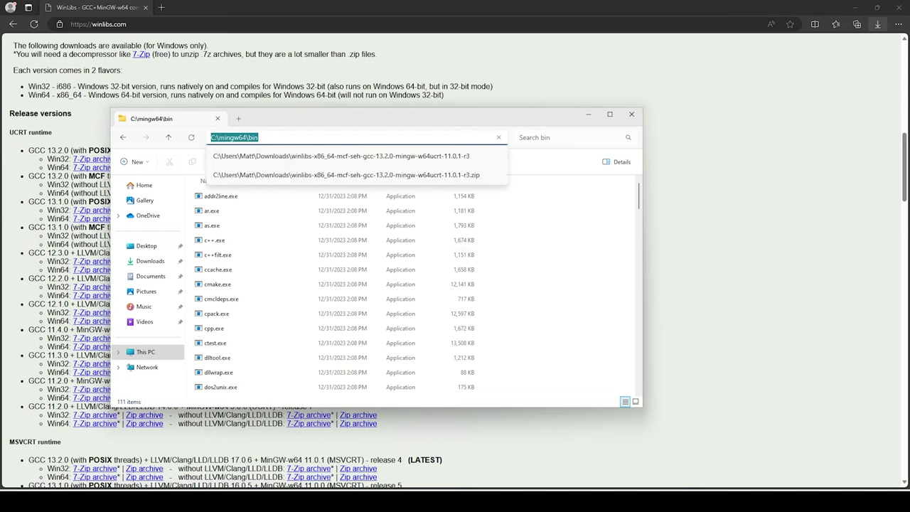
{"action": "key", "text": "End"}
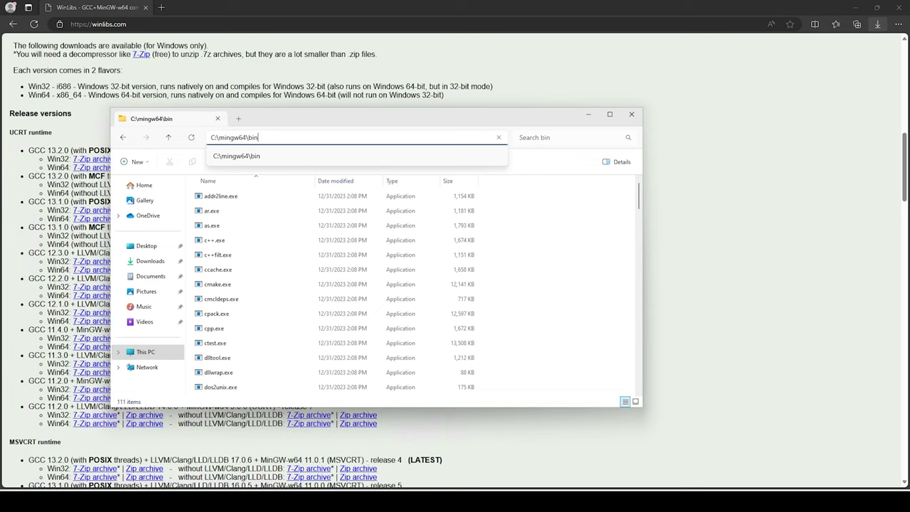
{"action": "key", "text": "shift+Left"}
{"action": "key", "text": "shift+Left"}
{"action": "key", "text": "shift+Left"}
{"action": "key", "text": "shift+Left"}
{"action": "key", "text": "shift+Left"}
{"action": "key", "text": "shift+Left"}
{"action": "key", "text": "shift+Left"}
{"action": "key", "text": "shift+Left"}
{"action": "key", "text": "shift+Left"}
{"action": "key", "text": "shift+Left"}
{"action": "key", "text": "shift+Left"}
{"action": "key", "text": "shift+Left"}
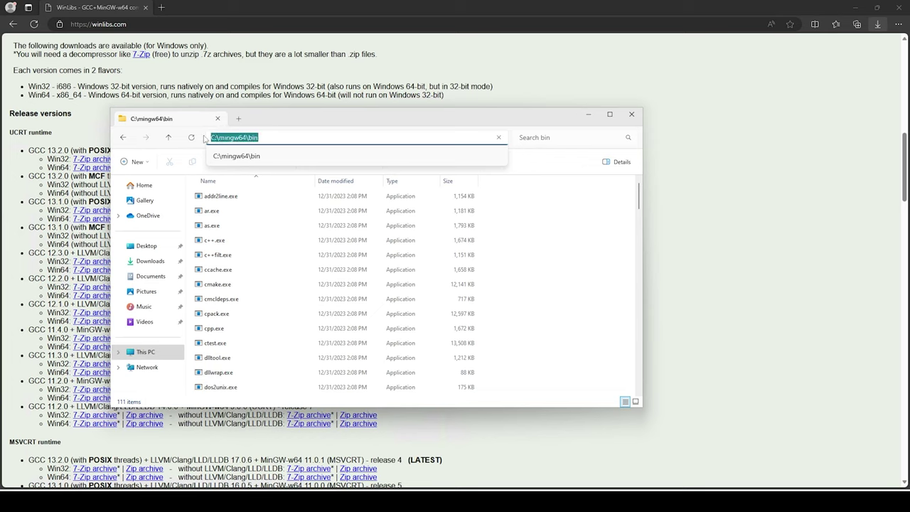
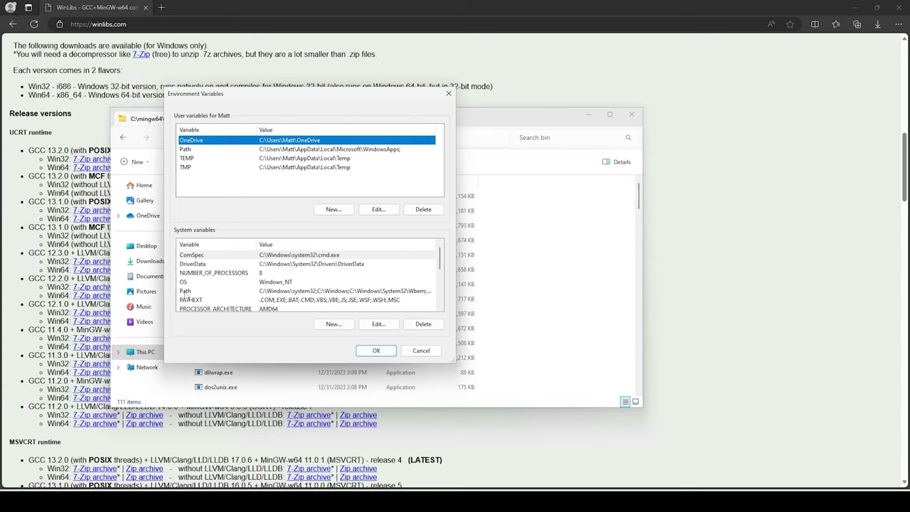
Add C:\mingw64\bin as a new entry in the system Path variable
{"action": "left_click", "coordinate": [186, 292]}
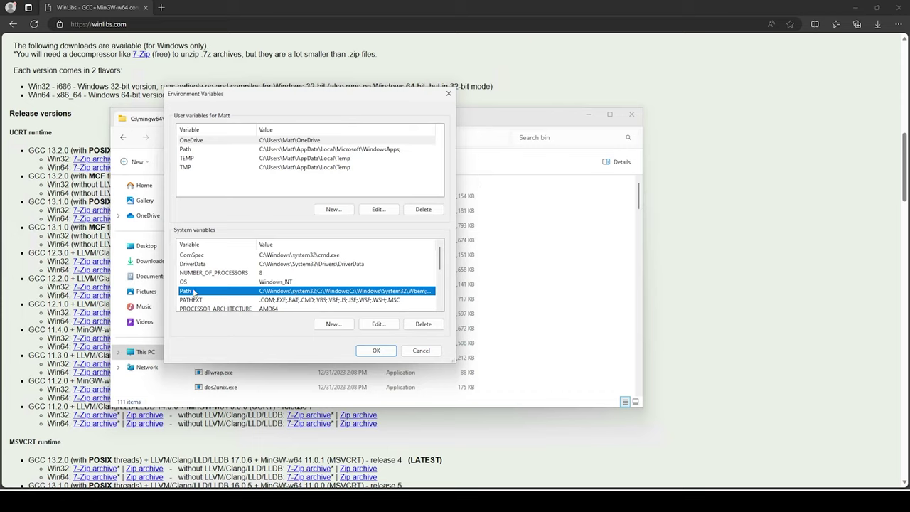
{"action": "double_click", "coordinate": [190, 291]}
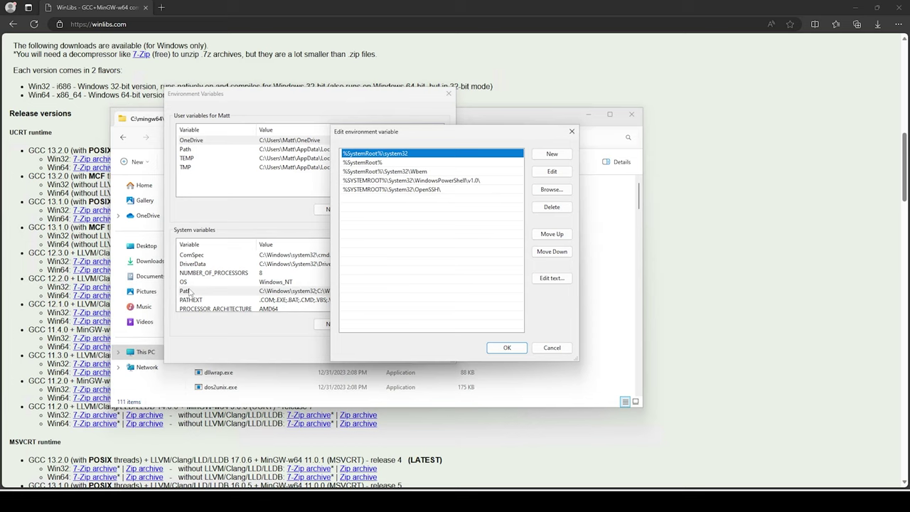
{"action": "left_click_drag", "start_coordinate": [489, 135], "coordinate": [382, 128]}
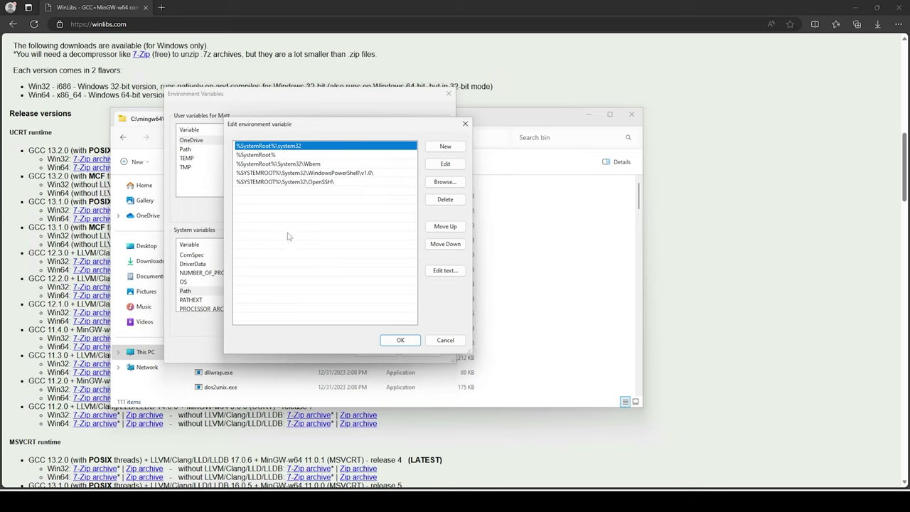
{"action": "left_click", "coordinate": [288, 196]}
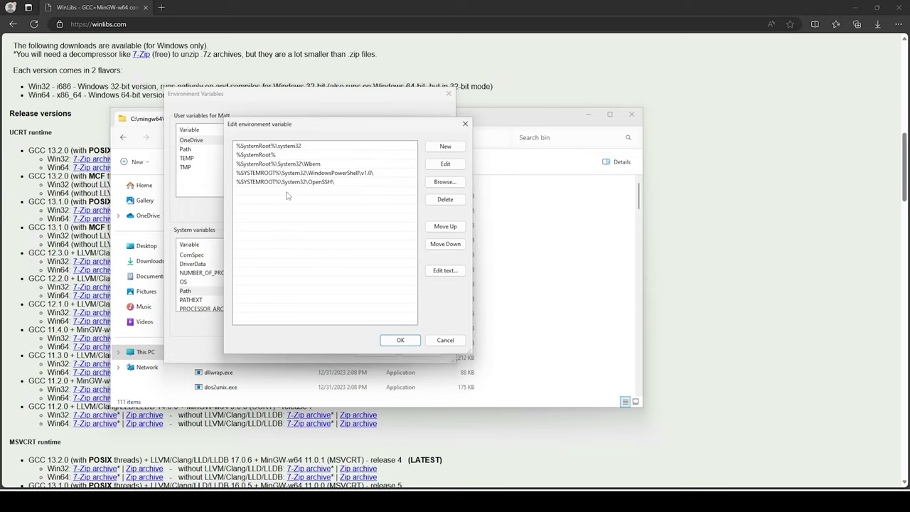
{"action": "double_click", "coordinate": [271, 193]}
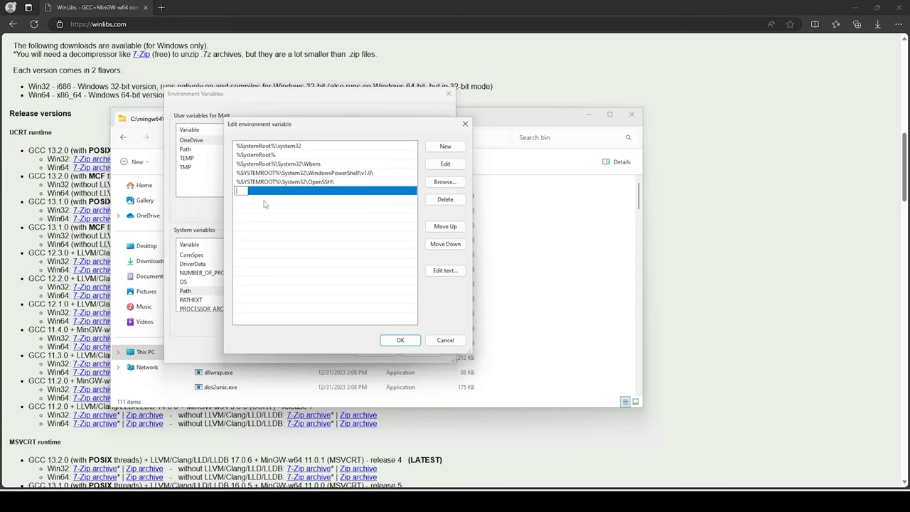
{"action": "type", "text": "C:\\mingw64\\bin"}
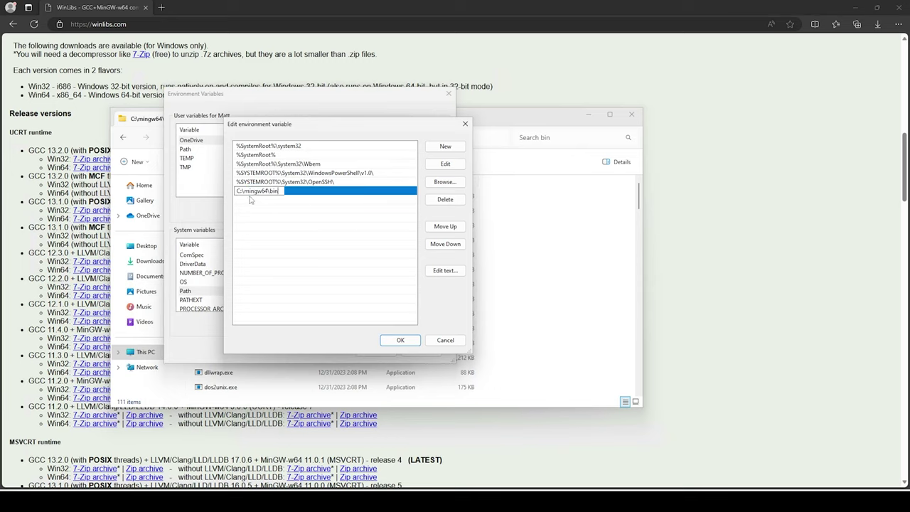
{"action": "left_click", "coordinate": [288, 215]}
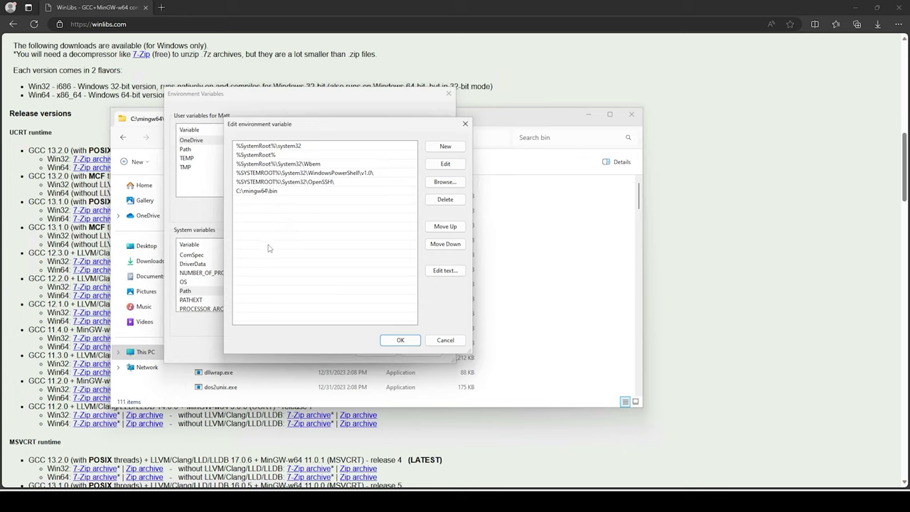
Move the C:\mingw64\bin entry to the top of the Path list and accept all environment variable and system property changes
{"action": "left_click", "coordinate": [261, 192]}
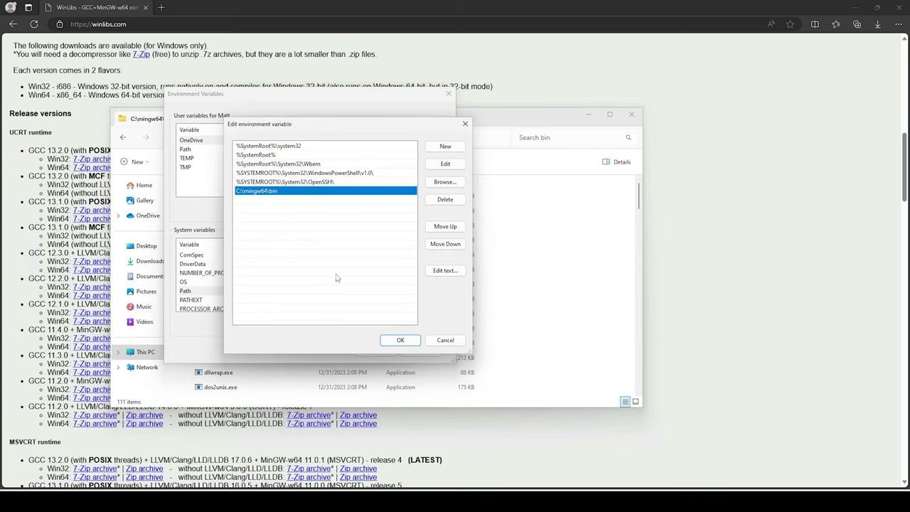
{"action": "left_click", "coordinate": [445, 228]}
{"action": "left_click", "coordinate": [445, 228]}
{"action": "left_click", "coordinate": [445, 227]}
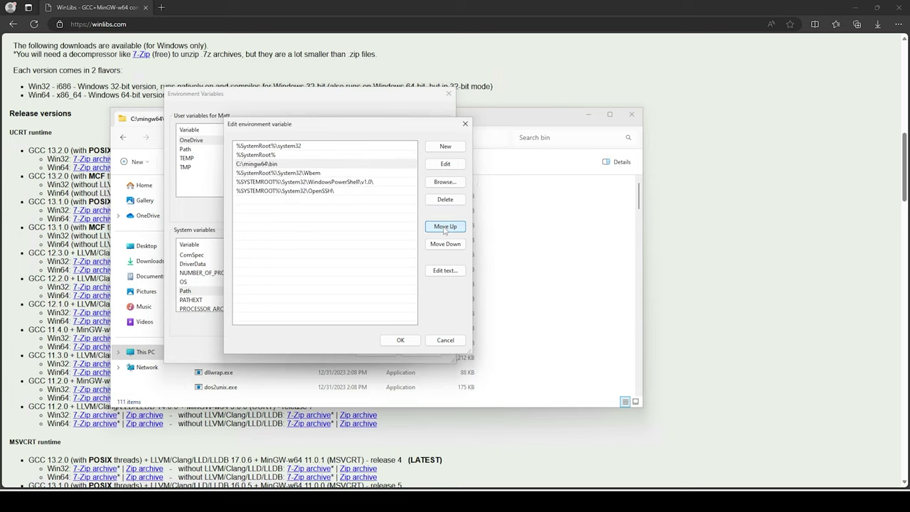
{"action": "left_click", "coordinate": [444, 228]}
{"action": "left_click", "coordinate": [444, 228]}
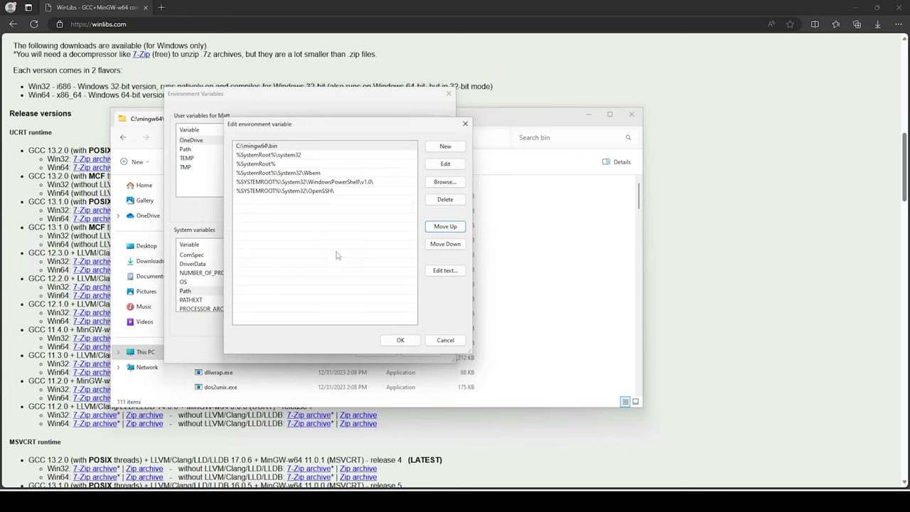
{"action": "left_click", "coordinate": [400, 340]}
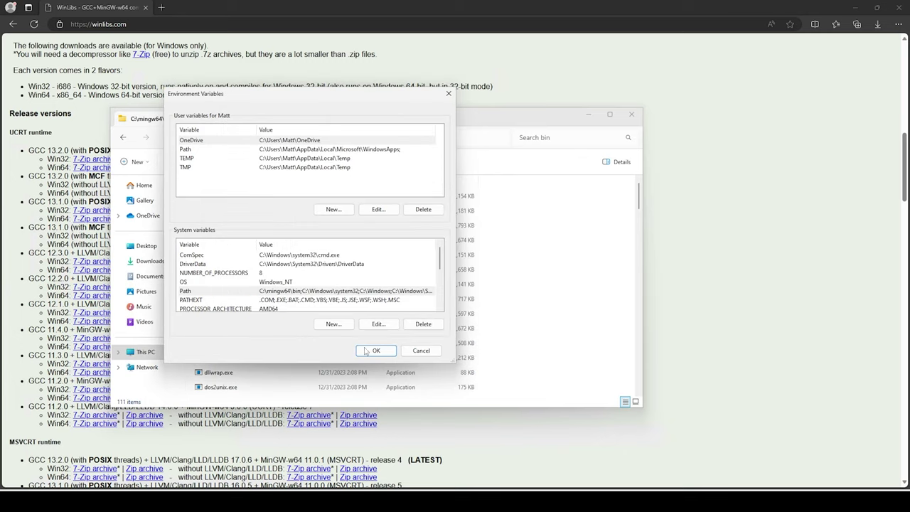
{"action": "left_click", "coordinate": [376, 351]}
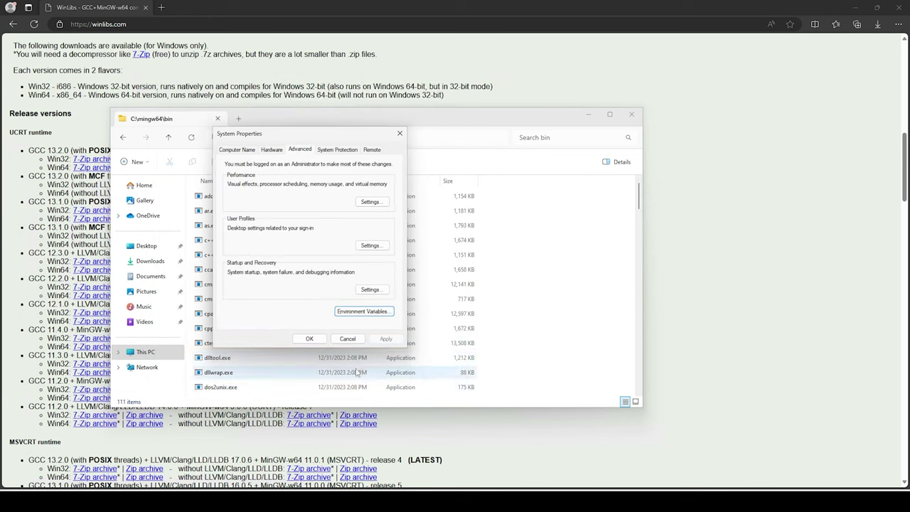
{"action": "left_click", "coordinate": [311, 339]}
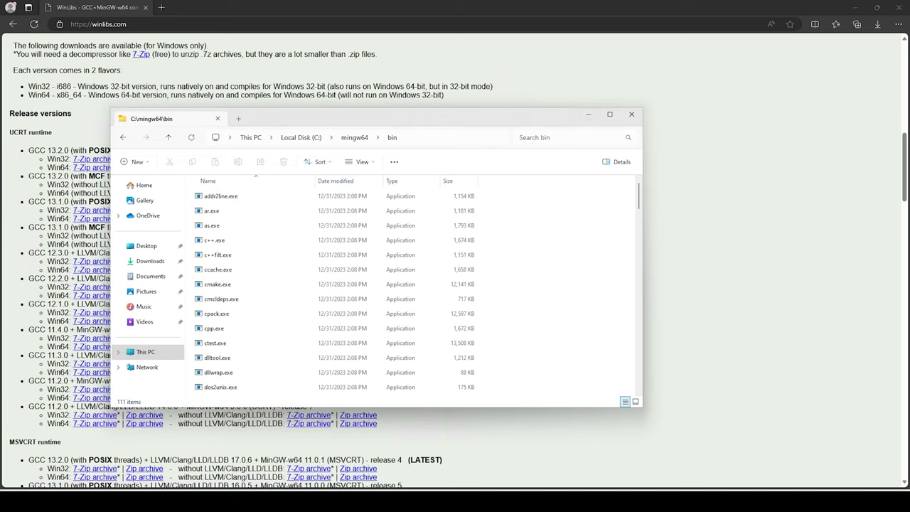
Open Windows PowerShell (x86) and check the installed compiler with g++ --version
{"action": "key", "text": "super"}
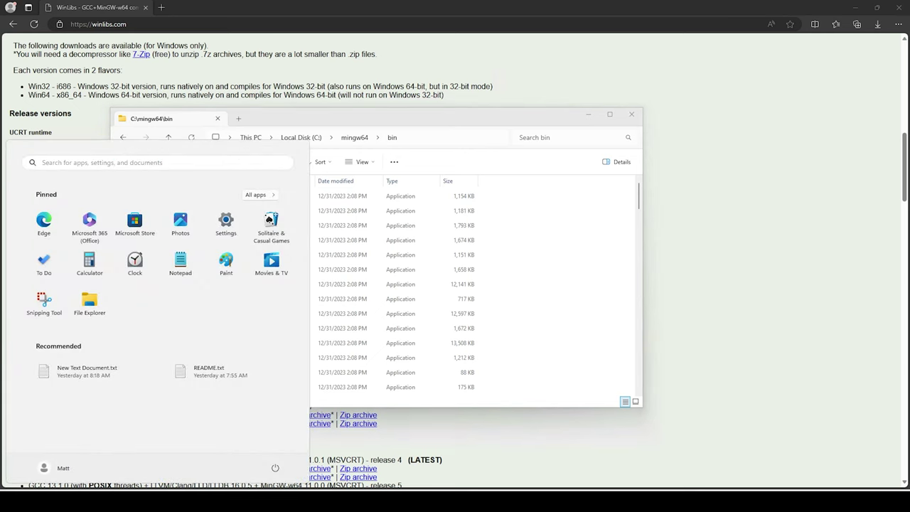
{"action": "type", "text": "powershell"}
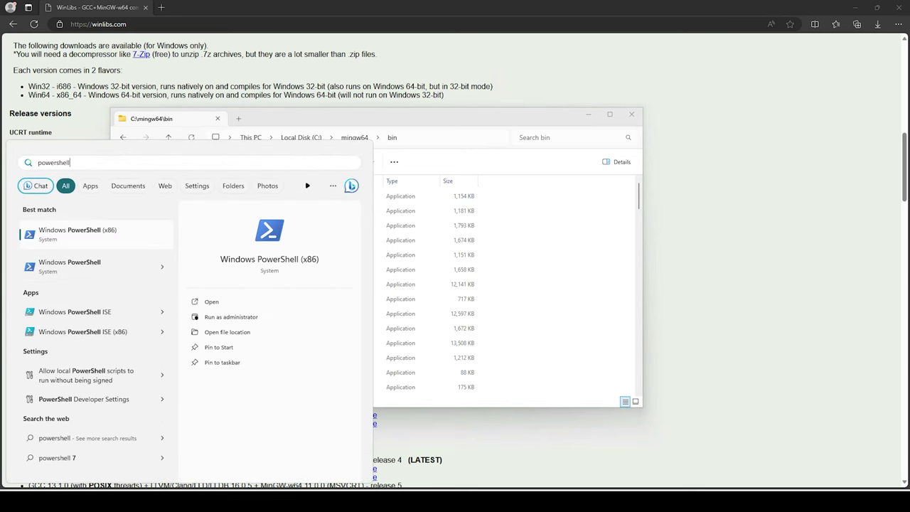
{"action": "key", "text": "Return"}
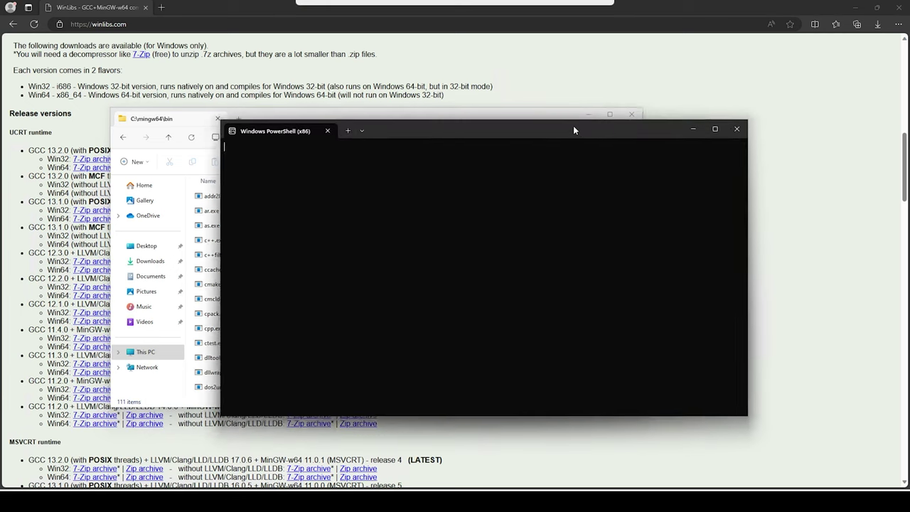
{"action": "left_click_drag", "start_coordinate": [573, 126], "coordinate": [416, 108]}
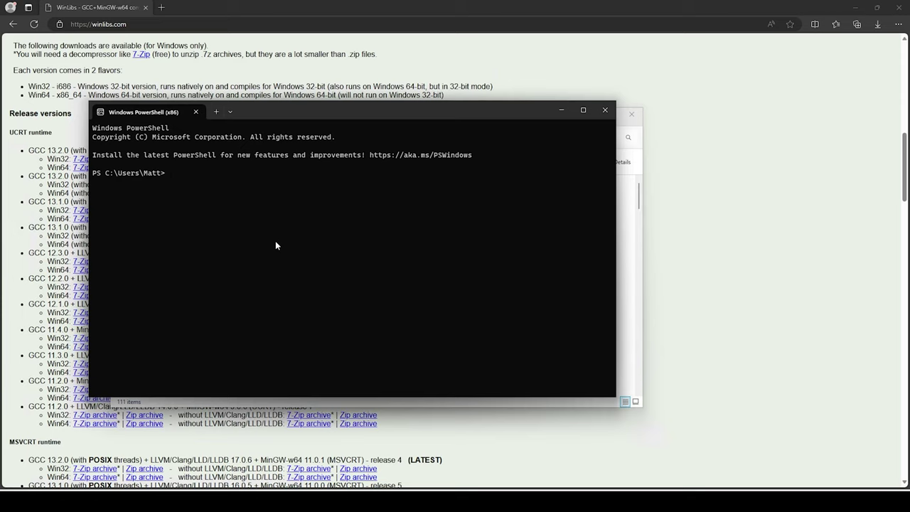
{"action": "type", "text": "g++ --version"}
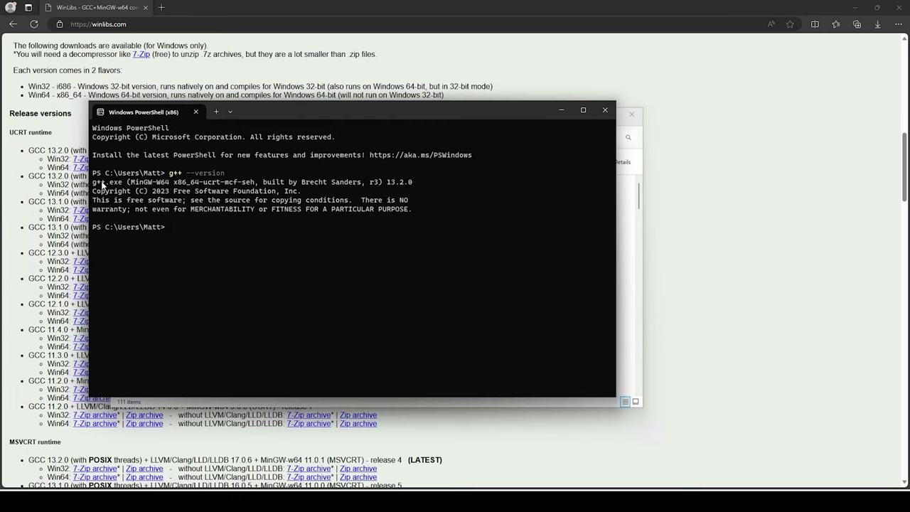
Compare the builder credited in the g++ version output with the author named under "Who are you?" on the WinLibs page, and return to PowerShell
{"action": "left_click_drag", "start_coordinate": [110, 184], "coordinate": [361, 183]}
{"action": "left_click", "coordinate": [276, 208]}
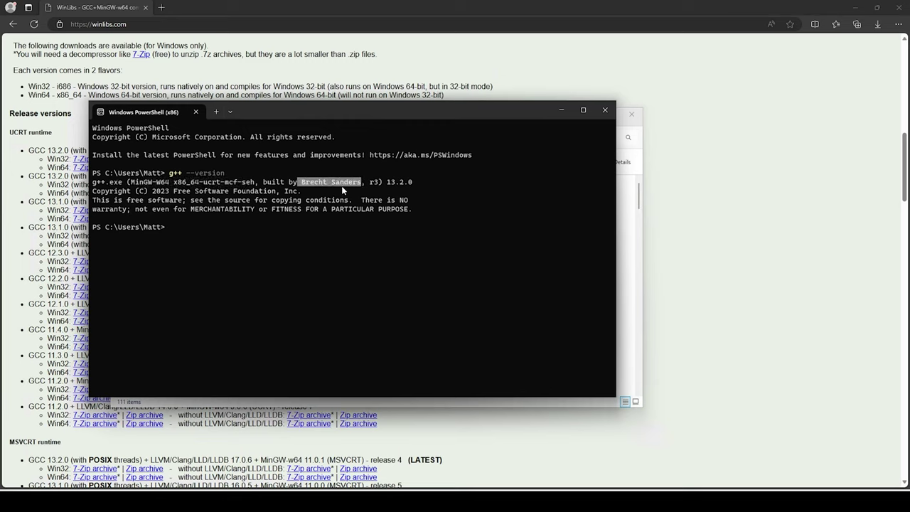
{"action": "left_click", "coordinate": [696, 284]}
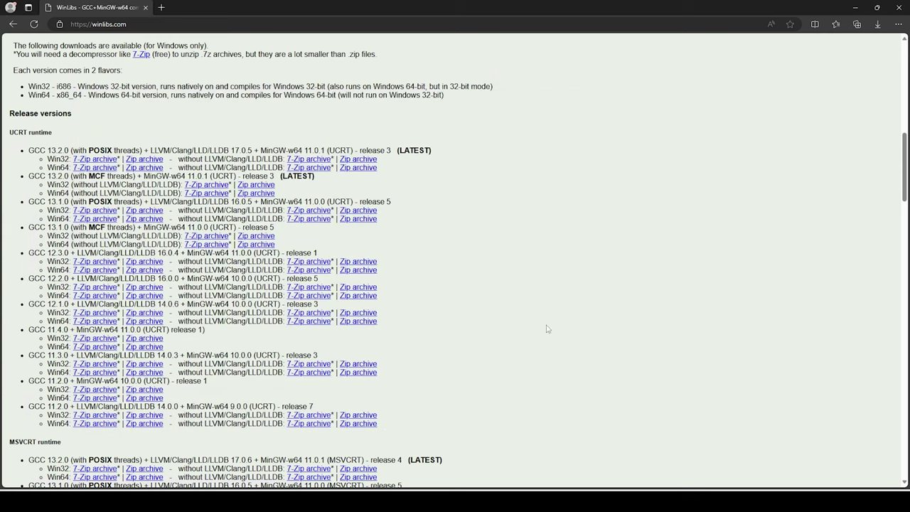
{"action": "scroll", "coordinate": [478, 320], "scroll_direction": "down", "scroll_amount": 10}
{"action": "scroll", "coordinate": [479, 320], "scroll_direction": "down", "scroll_amount": 20}
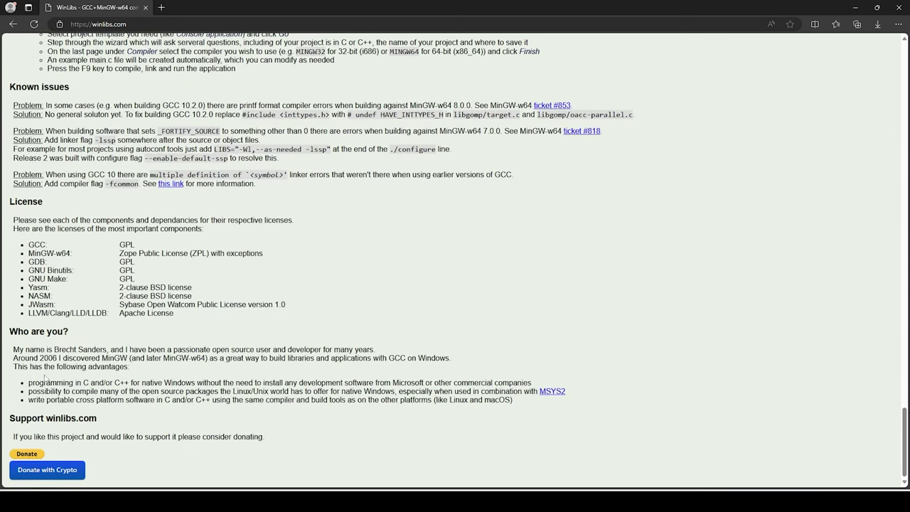
{"action": "left_click_drag", "start_coordinate": [25, 349], "coordinate": [107, 350]}
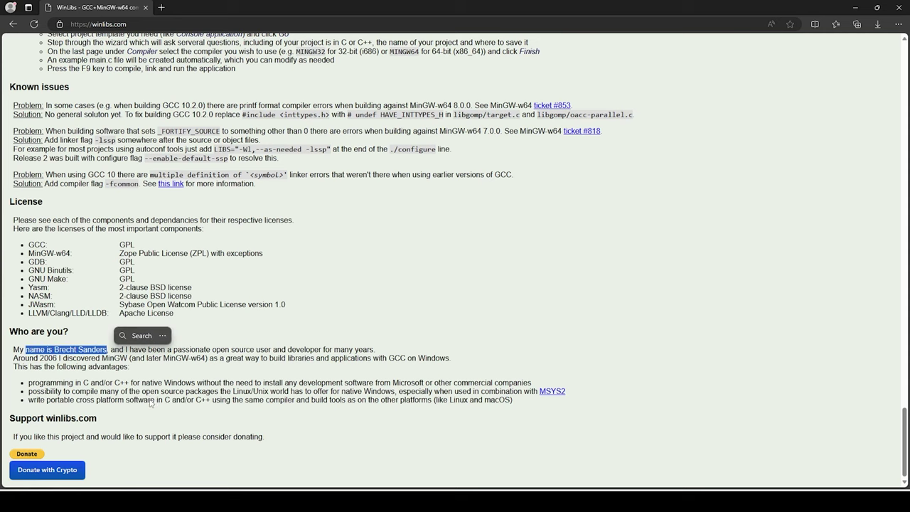
{"action": "key", "text": "alt+Tab"}
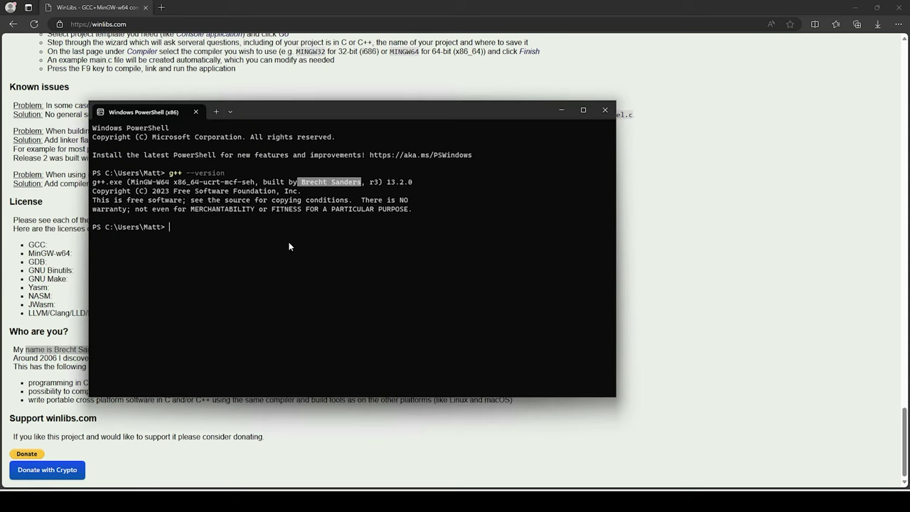
{"action": "left_click", "coordinate": [195, 229]}
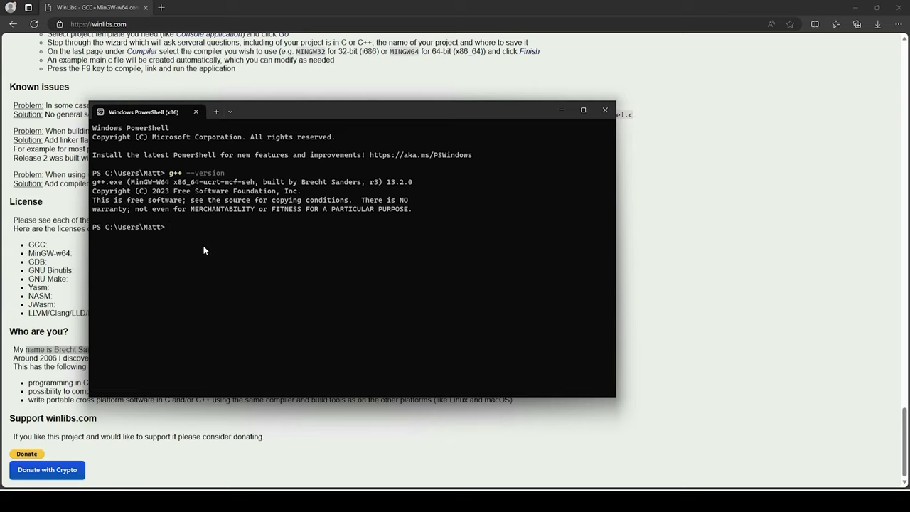
Search the web for "visual studio" in a new browser tab and open the official visualstudio.microsoft.com site
{"action": "left_click", "coordinate": [161, 7]}
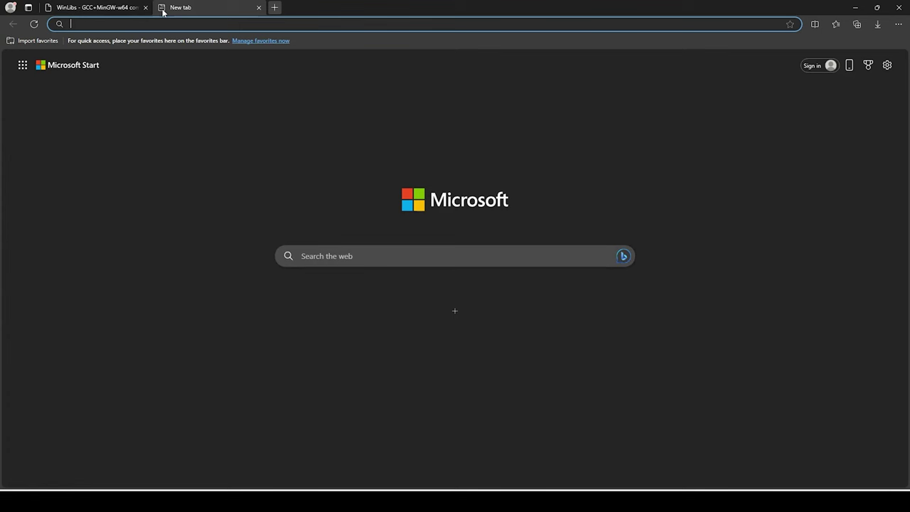
{"action": "type", "text": "visual studio"}
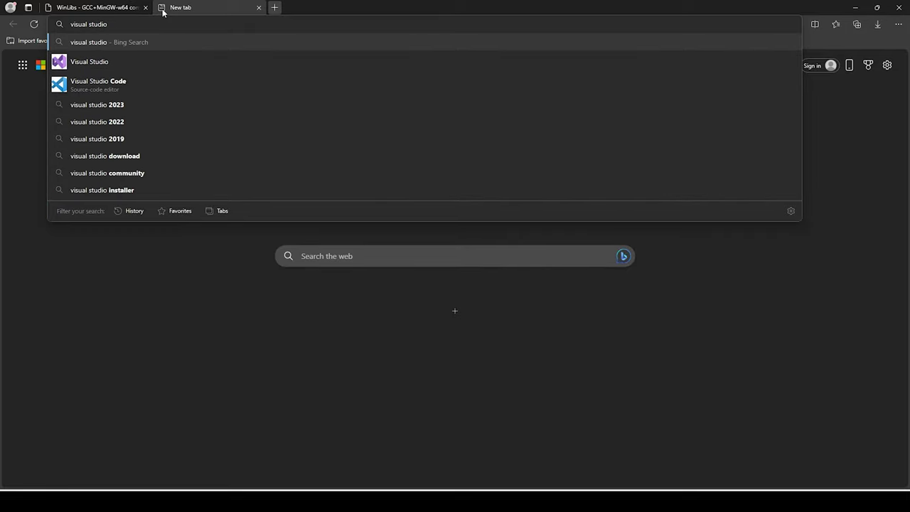
{"action": "key", "text": "Return"}
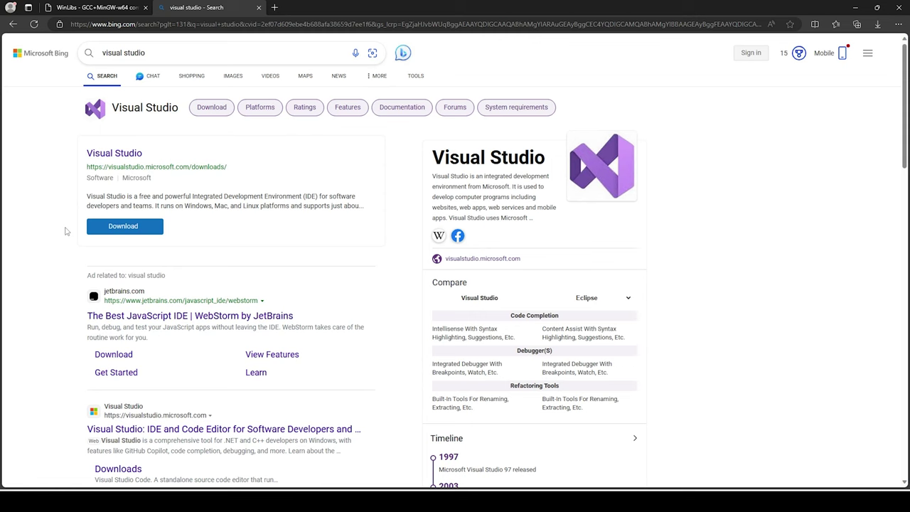
{"action": "scroll", "coordinate": [66, 231], "scroll_direction": "down", "scroll_amount": 3}
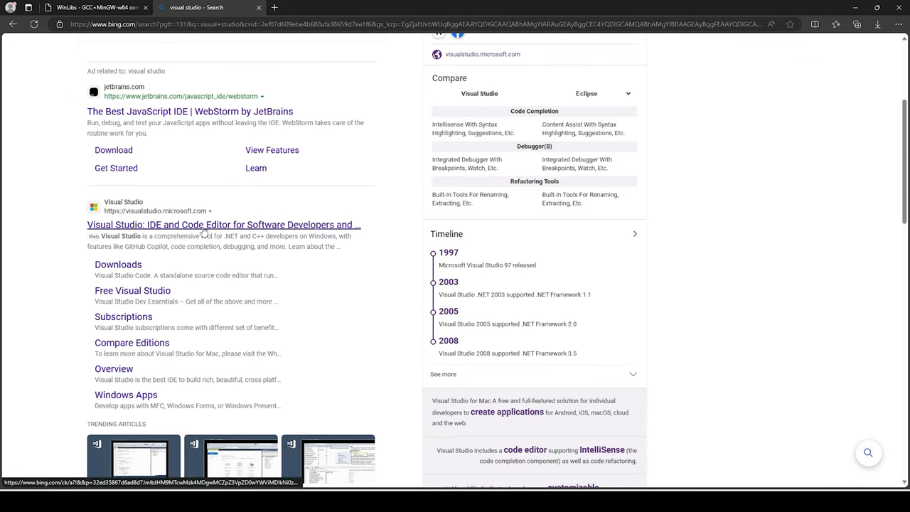
{"action": "left_click", "coordinate": [202, 225]}
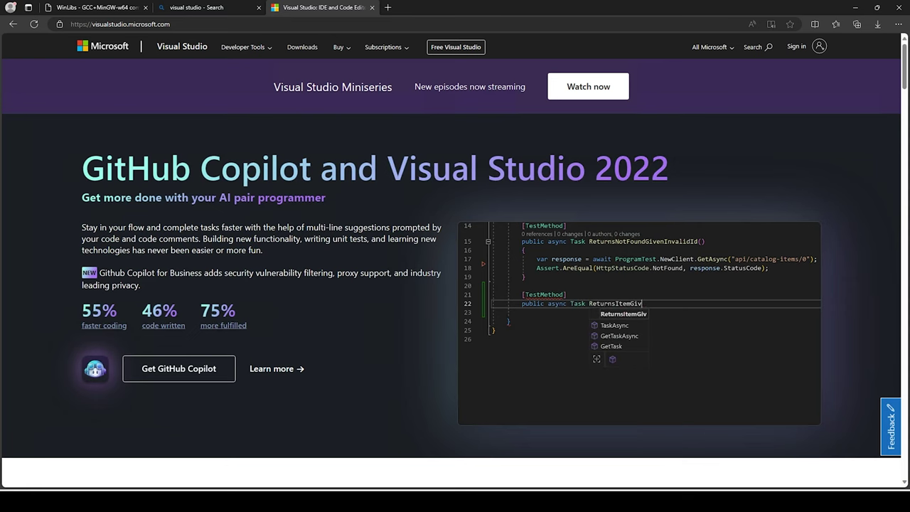
Download Visual Studio Community 2022 from the Visual Studio family section, dismissing the GitHub Copilot sign-up form
{"action": "scroll", "coordinate": [455, 256], "scroll_direction": "down", "scroll_amount": 3}
{"action": "scroll", "coordinate": [455, 256], "scroll_direction": "down", "scroll_amount": 6}
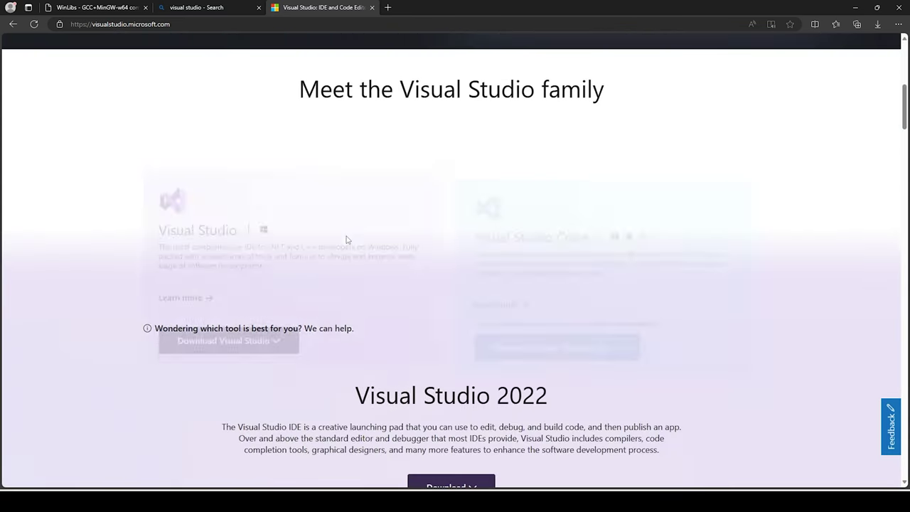
{"action": "scroll", "coordinate": [346, 239], "scroll_direction": "up", "scroll_amount": 2}
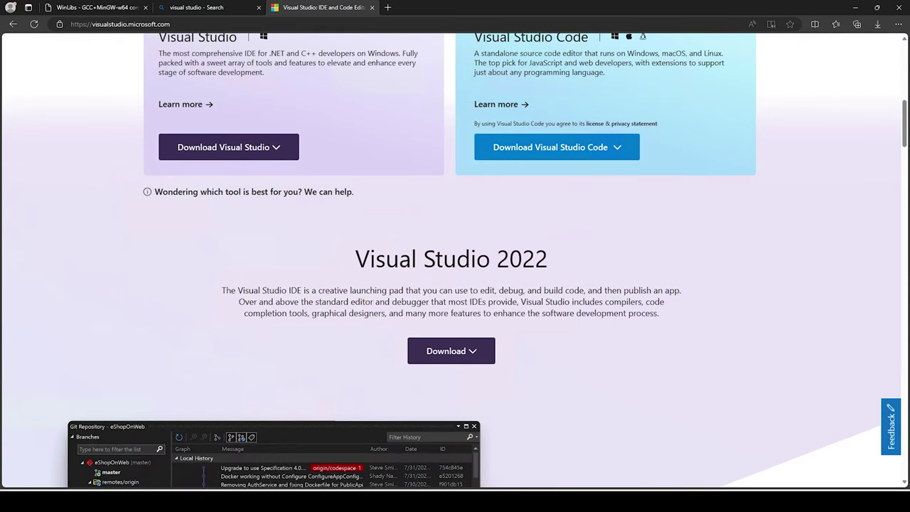
{"action": "left_click", "coordinate": [230, 216]}
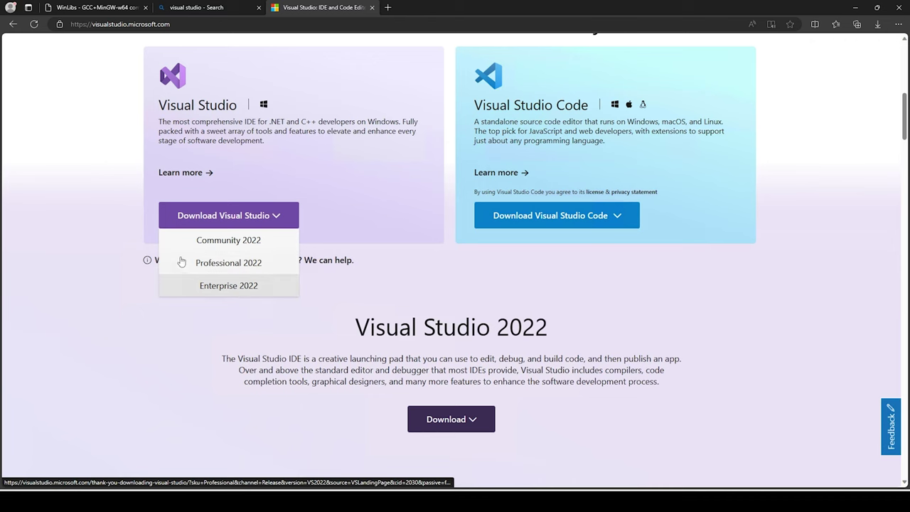
{"action": "left_click", "coordinate": [243, 241]}
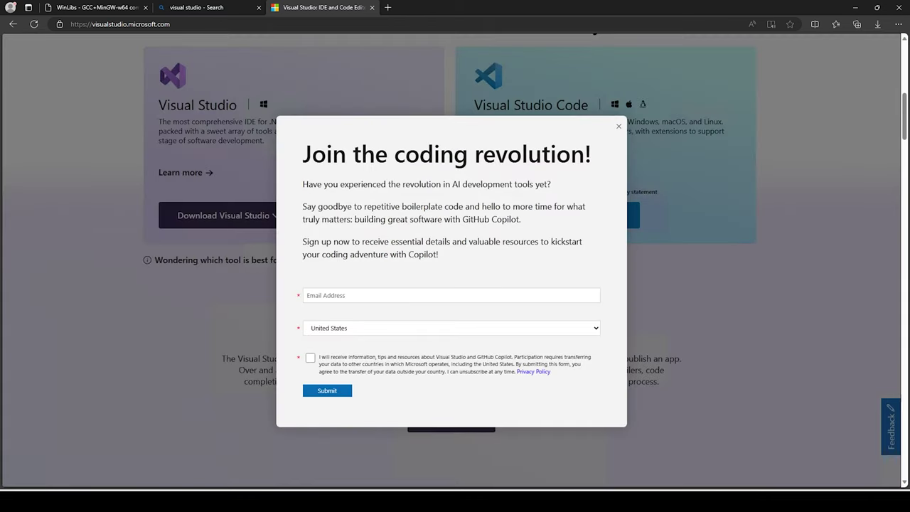
{"action": "left_click", "coordinate": [619, 126]}
{"action": "mouse_move", "coordinate": [212, 223]}
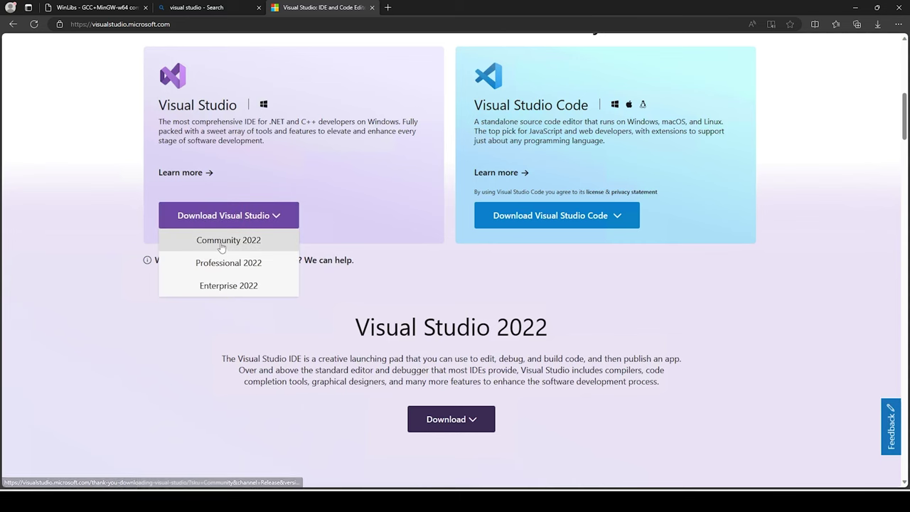
{"action": "left_click", "coordinate": [220, 242]}
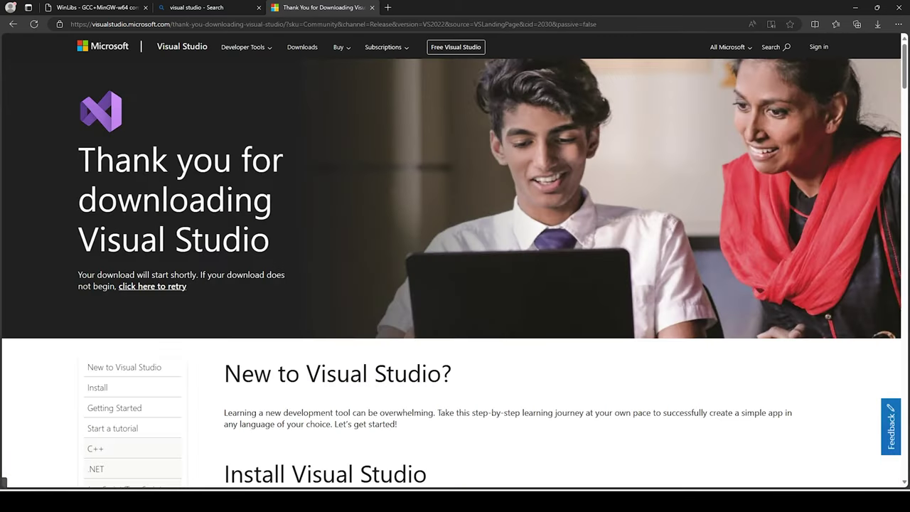
Look through the Visual Studio installation notes on the download page, and bring the PowerShell window with the g++ version output into view
{"action": "scroll", "coordinate": [430, 282], "scroll_direction": "down", "scroll_amount": 4}
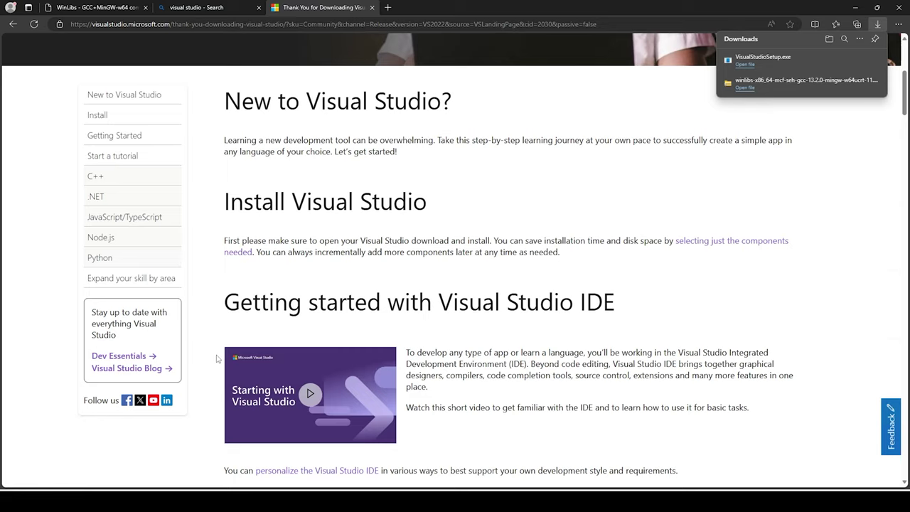
{"action": "key", "text": "alt+Tab"}
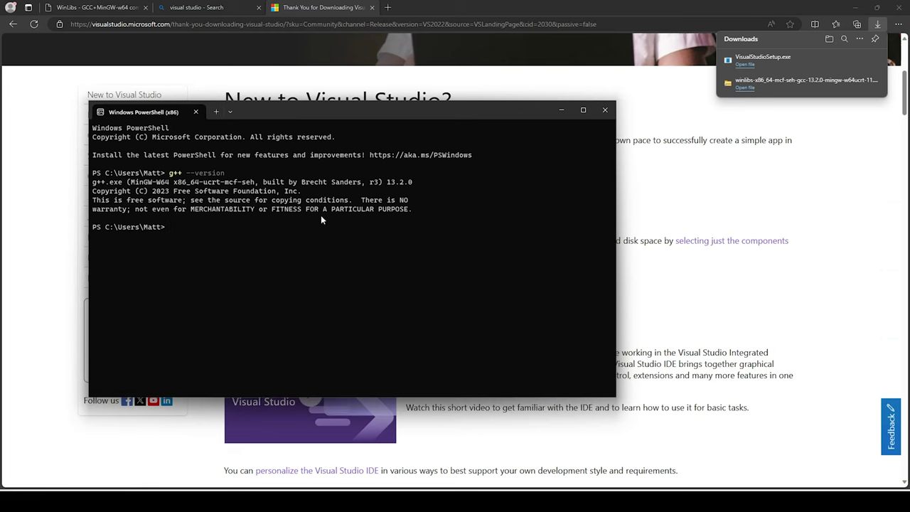
{"action": "left_click_drag", "start_coordinate": [325, 114], "coordinate": [354, 115]}
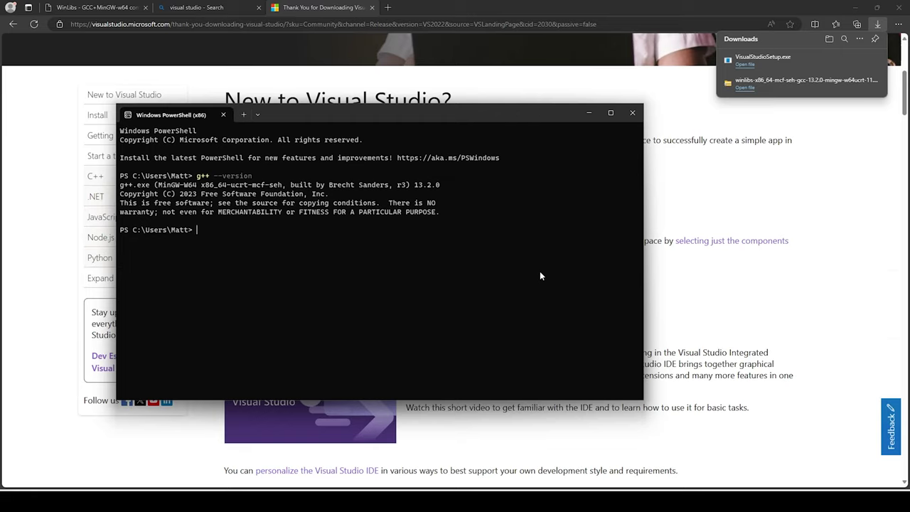
Search the web for "msys2" in a new browser tab and open the official msys2.org site
{"action": "left_click", "coordinate": [388, 8]}
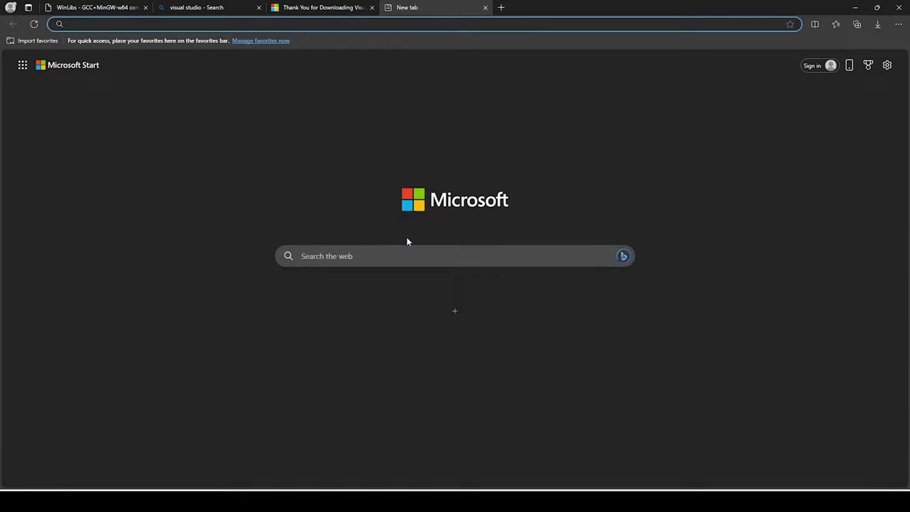
{"action": "type", "text": "msys"}
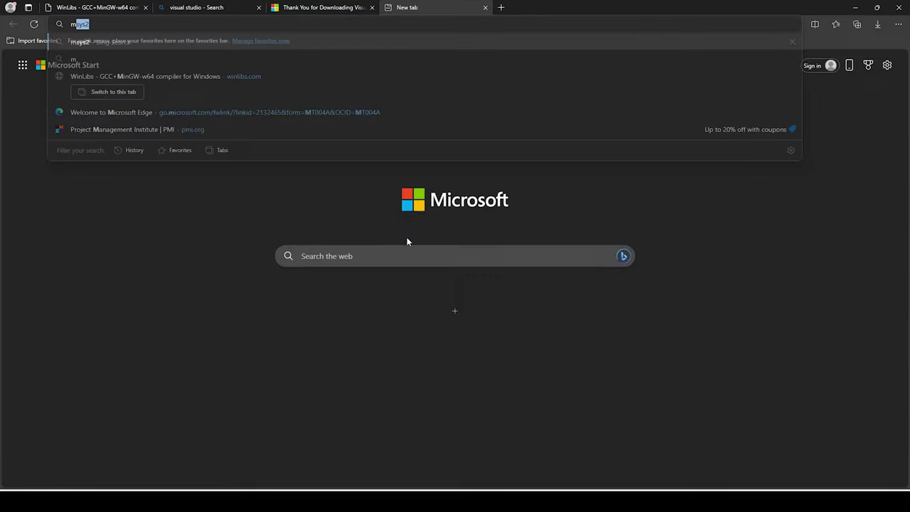
{"action": "type", "text": "2"}
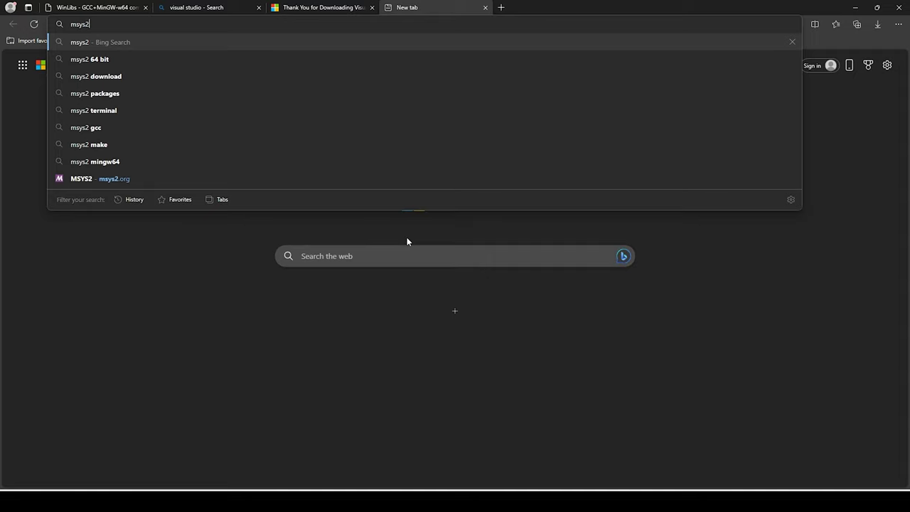
{"action": "key", "text": "Return"}
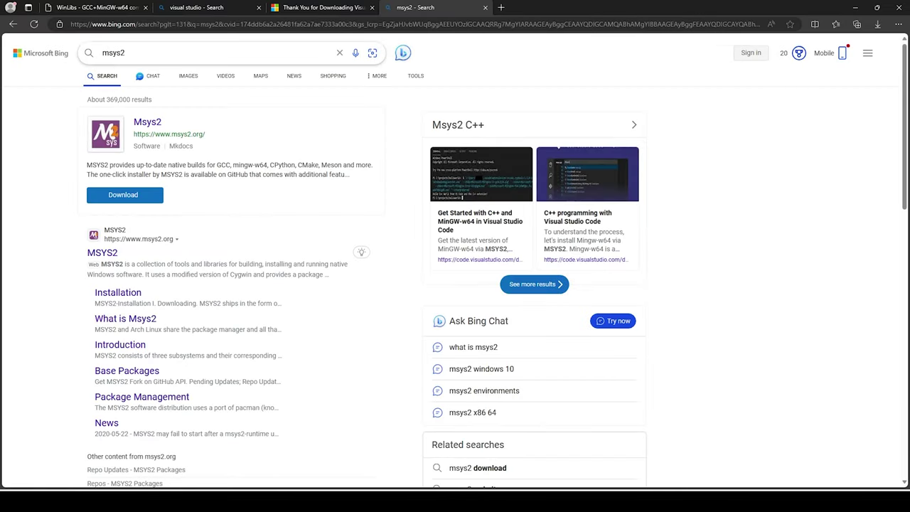
{"action": "left_click", "coordinate": [105, 255]}
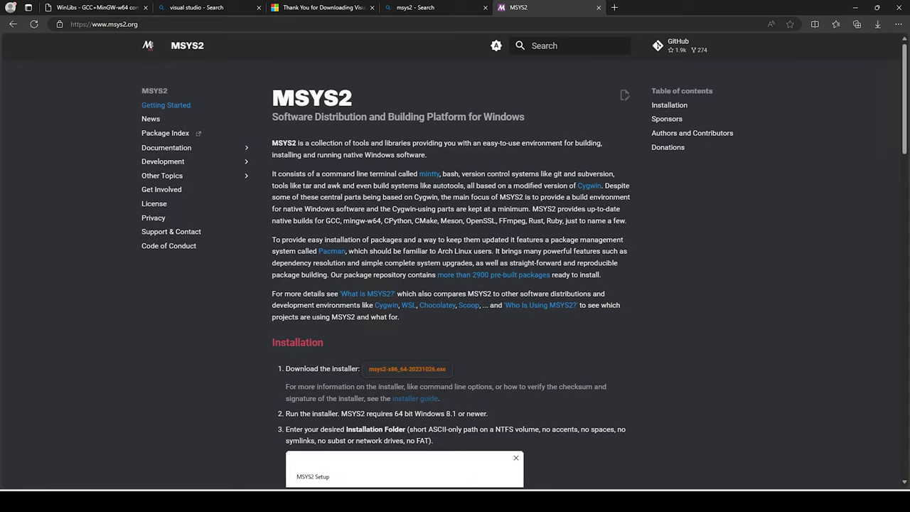
Read the MSYS2 overview, highlighting mingw-w64 among its native builds, and follow the installation instructions down to the GCC install command
{"action": "left_click_drag", "start_coordinate": [343, 221], "coordinate": [382, 221]}
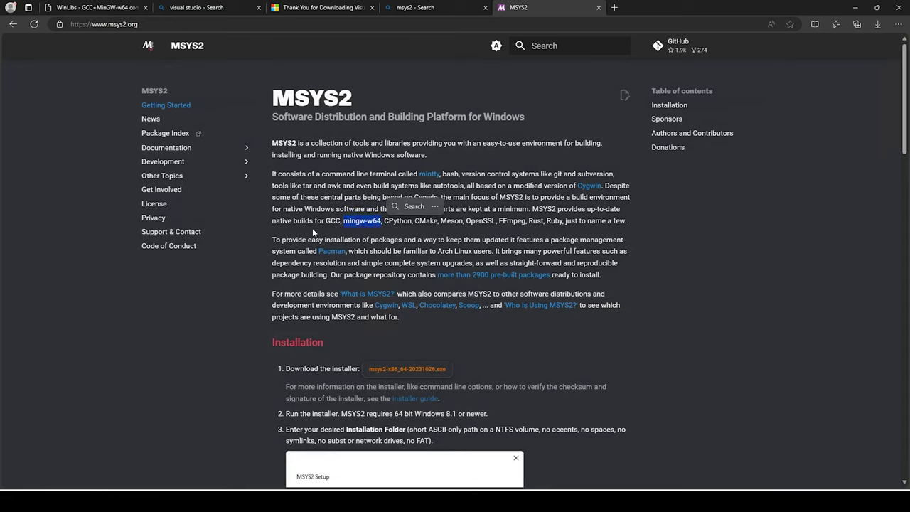
{"action": "key", "text": "ctrl+c"}
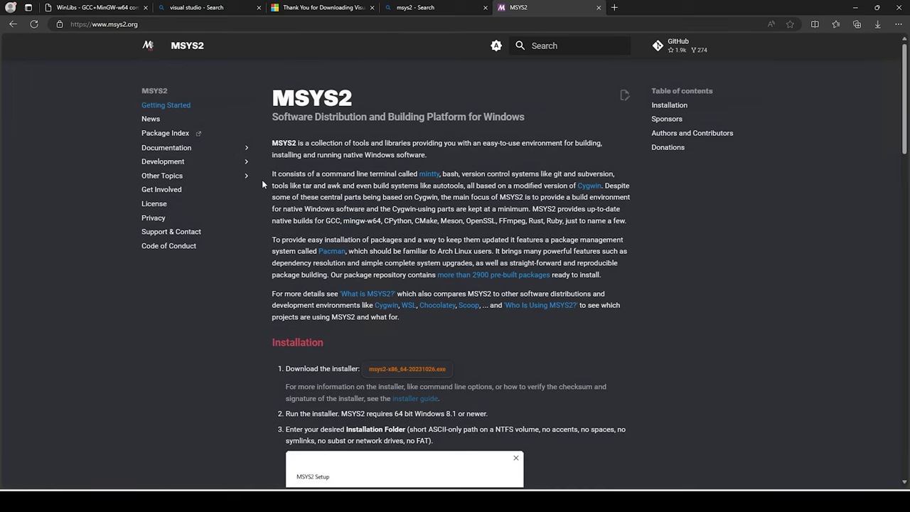
{"action": "scroll", "coordinate": [261, 182], "scroll_direction": "down", "scroll_amount": 2}
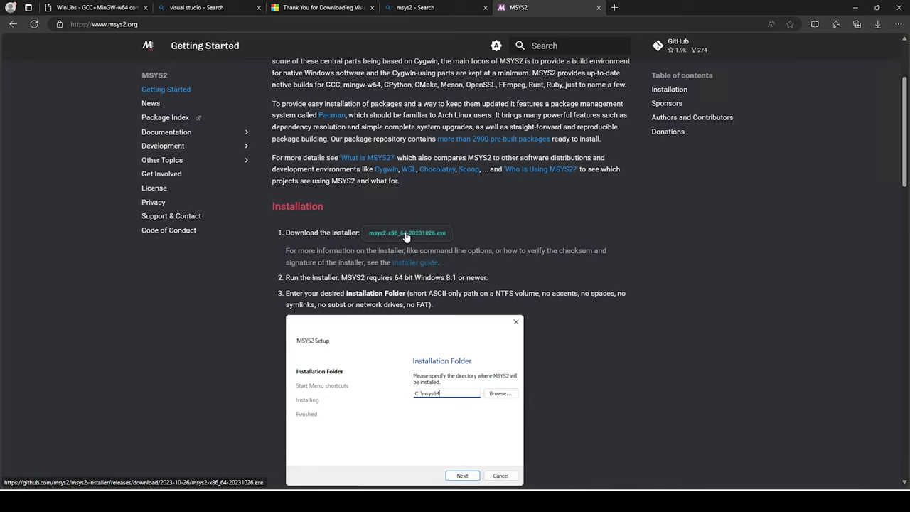
{"action": "scroll", "coordinate": [267, 283], "scroll_direction": "down", "scroll_amount": 3}
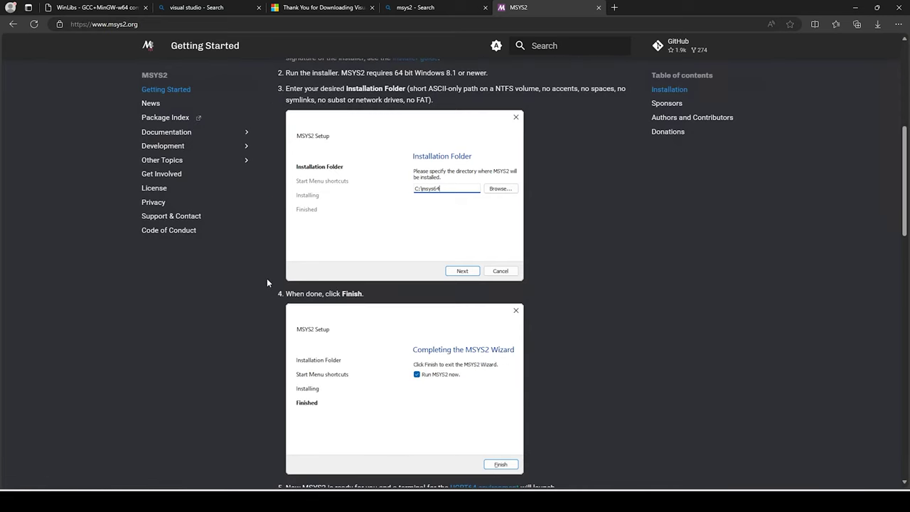
{"action": "scroll", "coordinate": [268, 282], "scroll_direction": "down", "scroll_amount": 1}
{"action": "scroll", "coordinate": [267, 282], "scroll_direction": "down", "scroll_amount": 1}
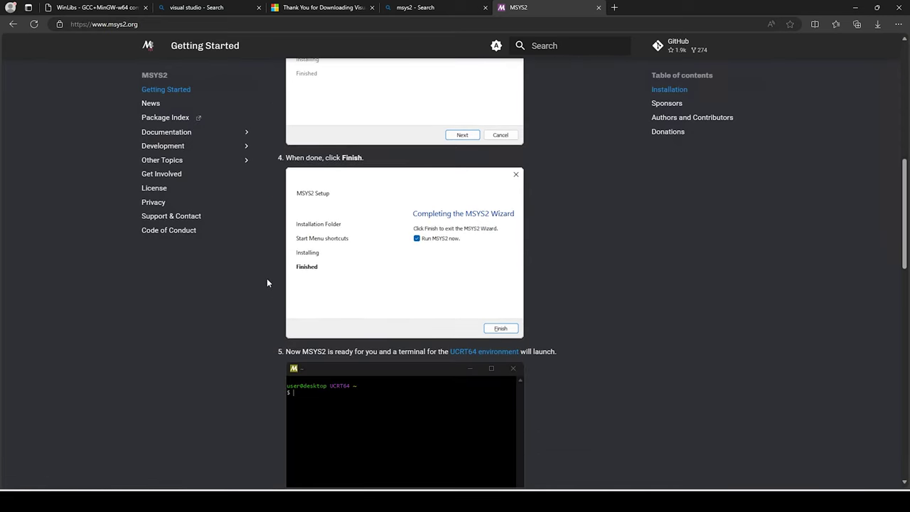
{"action": "scroll", "coordinate": [267, 283], "scroll_direction": "down", "scroll_amount": 3}
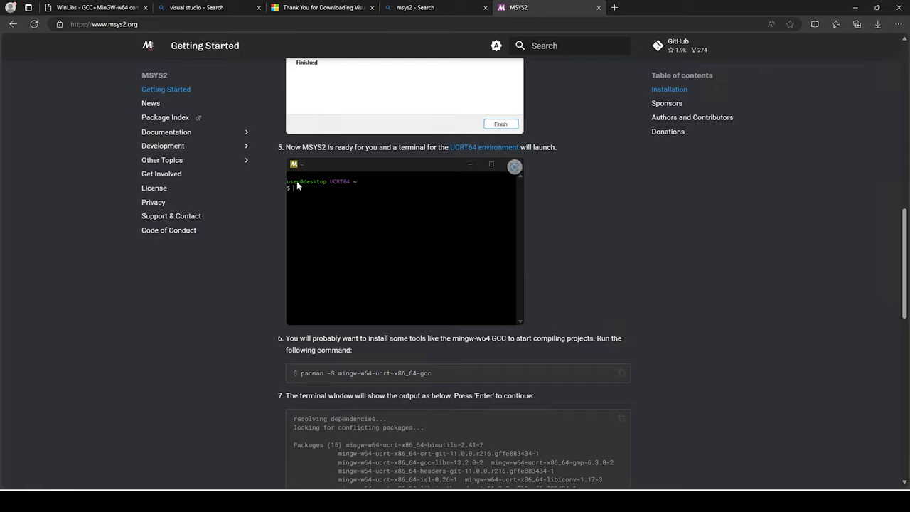
Compare the PowerShell window with the pictured UCRT64 terminal, highlight the pacman command, and return to the msys2-x86_64-20231026.exe installer link
{"action": "left_click", "coordinate": [156, 501]}
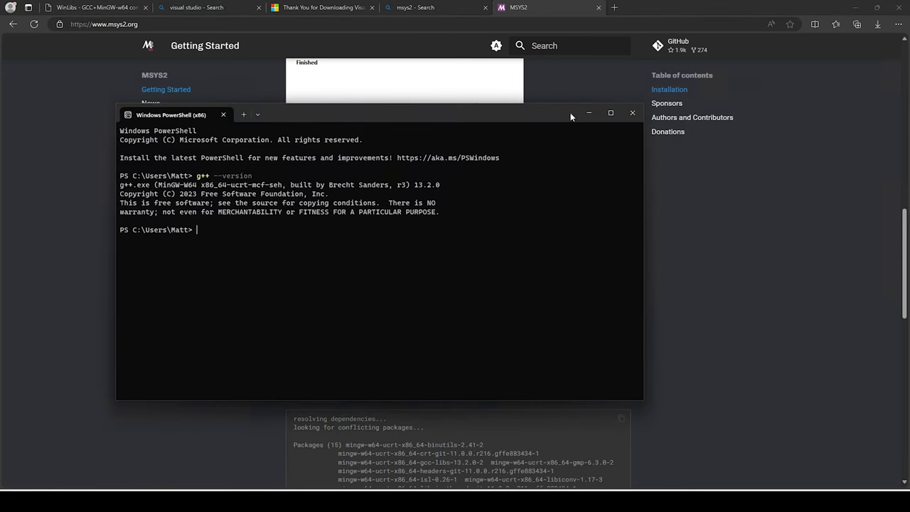
{"action": "left_click", "coordinate": [572, 86]}
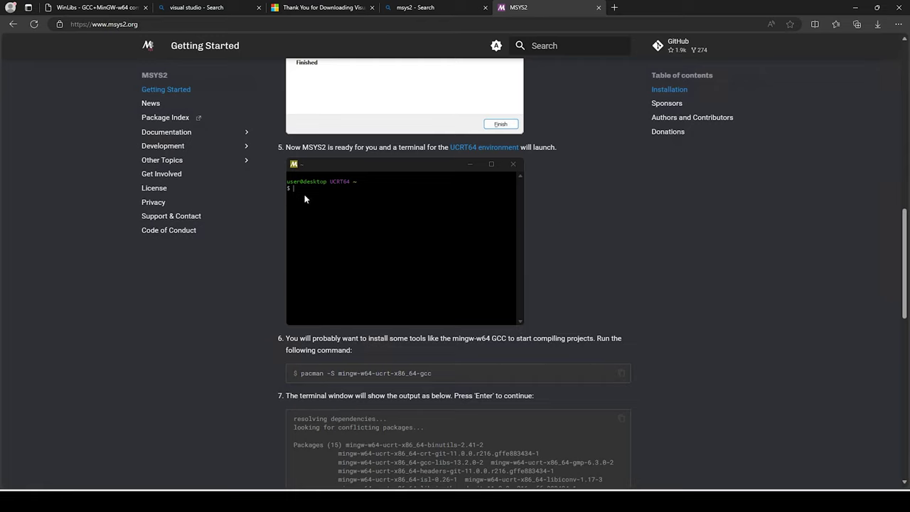
{"action": "left_click_drag", "start_coordinate": [302, 373], "coordinate": [321, 373]}
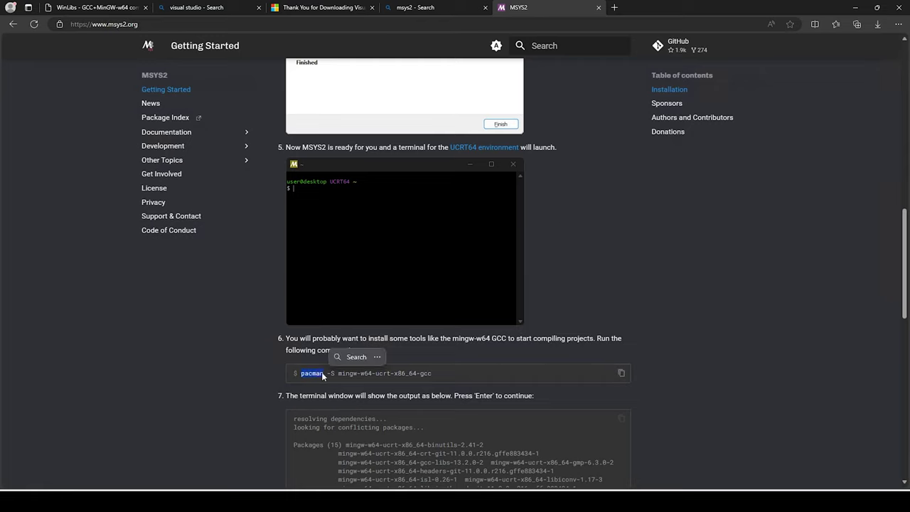
{"action": "left_click", "coordinate": [288, 192]}
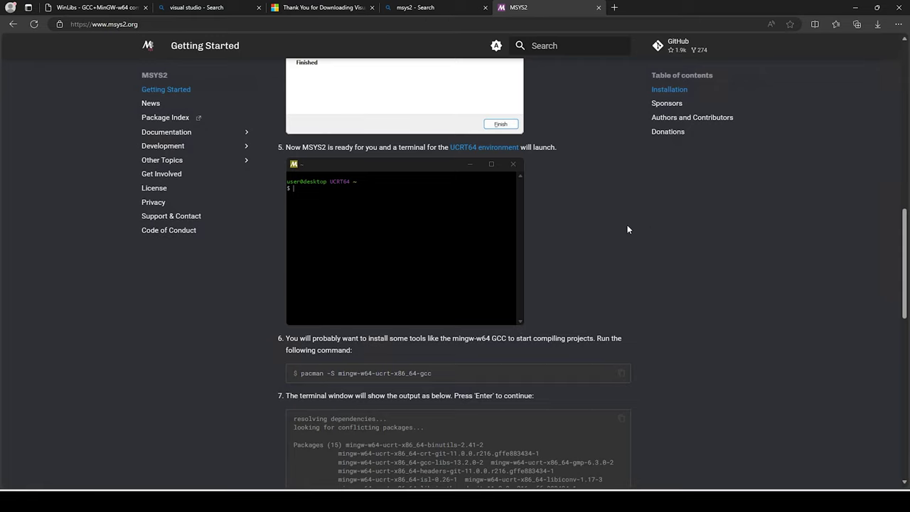
{"action": "left_click_drag", "start_coordinate": [905, 249], "coordinate": [905, 133]}
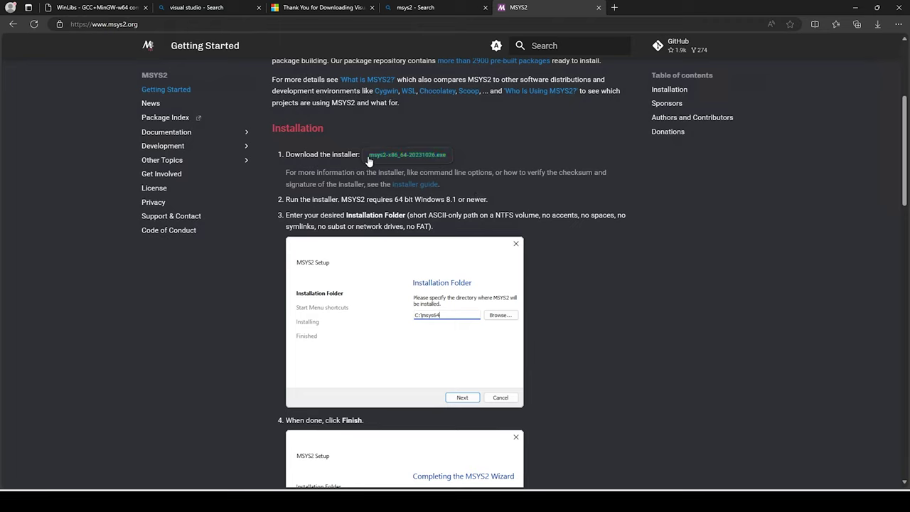
{"action": "left_click", "coordinate": [439, 159]}
Search the web for "cygwin" in a new browser tab and open the official cygwin.com site
{"action": "left_click", "coordinate": [615, 8]}
{"action": "type", "text": "cygwin"}
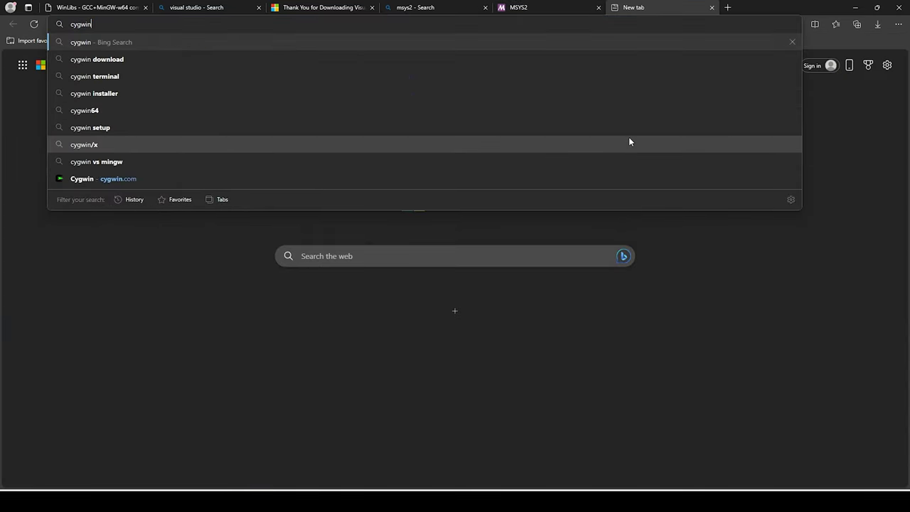
{"action": "key", "text": "Return"}
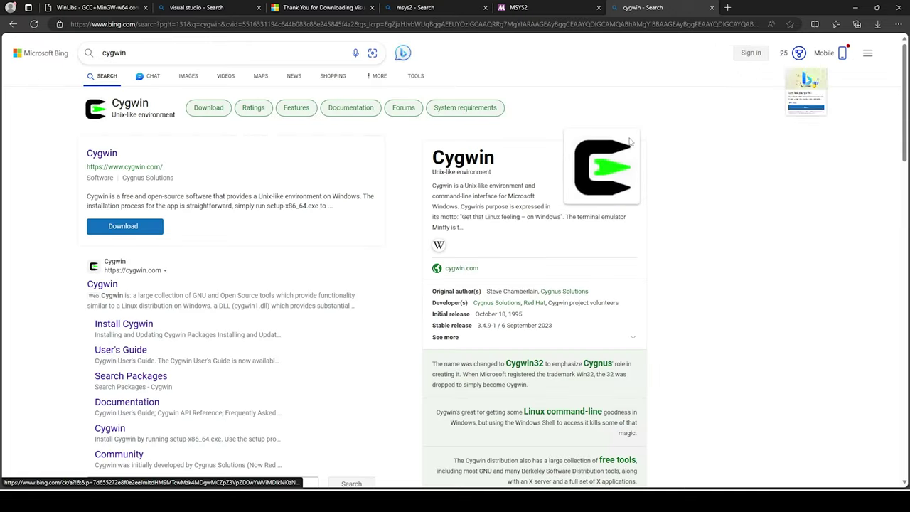
{"action": "left_click", "coordinate": [102, 288]}
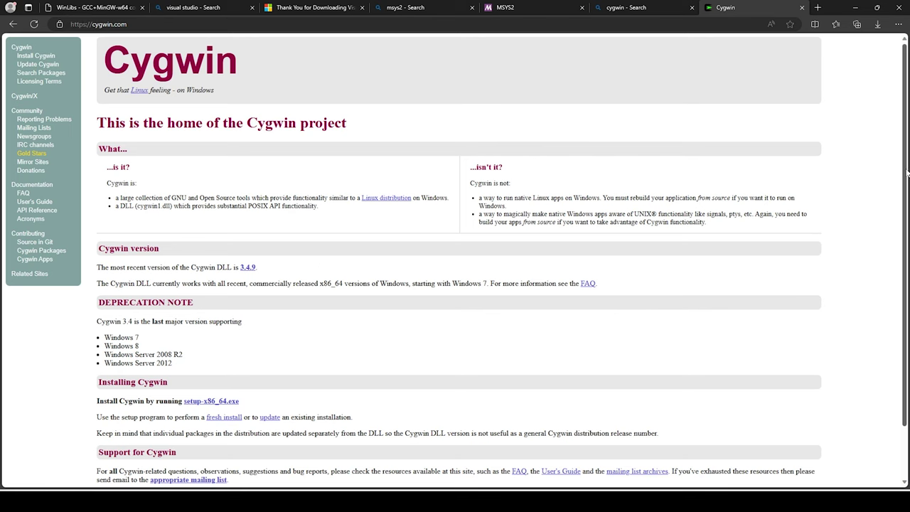
Examine the Cygwin home page's version and installation sections, highlighting the line about the most recent Cygwin DLL
{"action": "scroll", "coordinate": [906, 179], "scroll_direction": "down", "scroll_amount": 1}
{"action": "scroll", "coordinate": [905, 179], "scroll_direction": "down", "scroll_amount": 2}
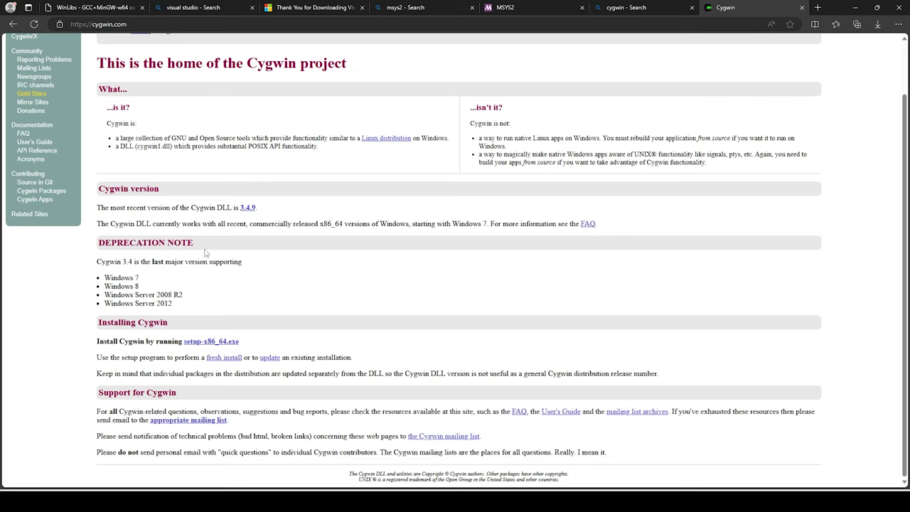
{"action": "left_click_drag", "start_coordinate": [120, 208], "coordinate": [257, 209]}
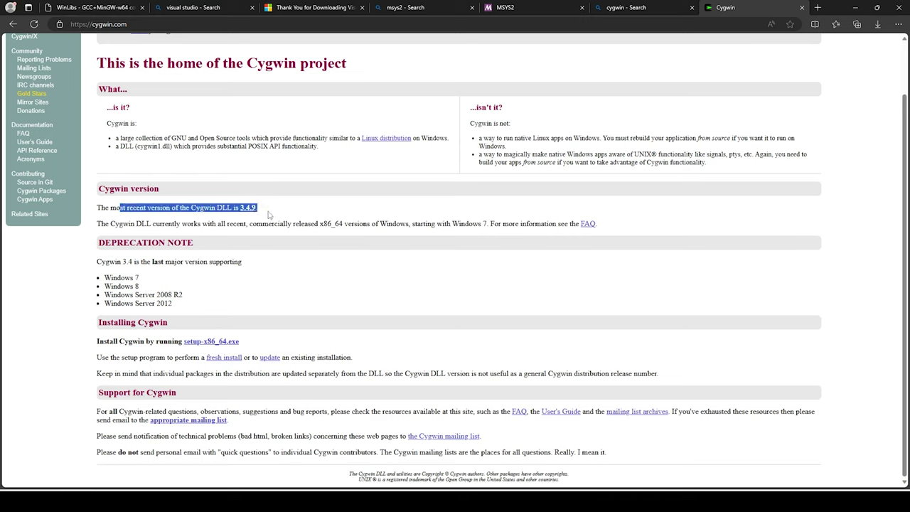
{"action": "left_click", "coordinate": [337, 303]}
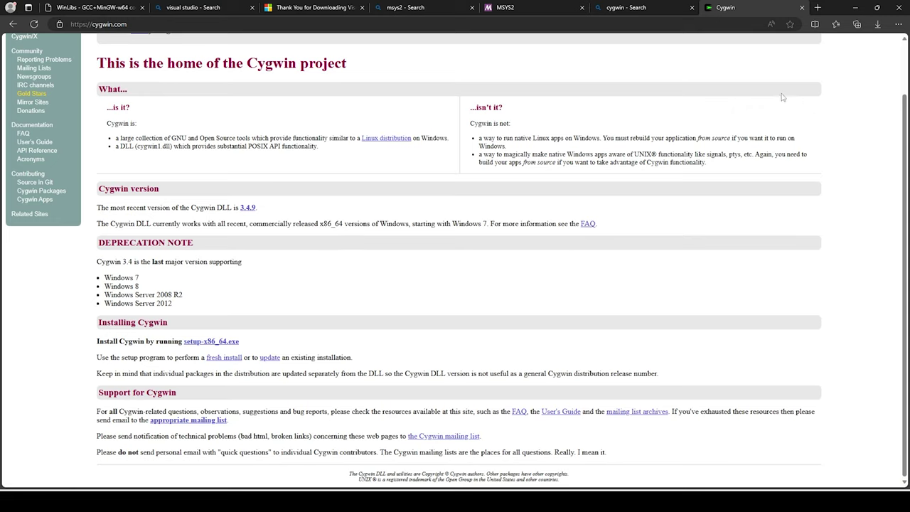
Search the web for "wsl 2" in a new browser tab and open the Microsoft Learn article "What is Windows Subsystem for Linux"
{"action": "left_click", "coordinate": [819, 7]}
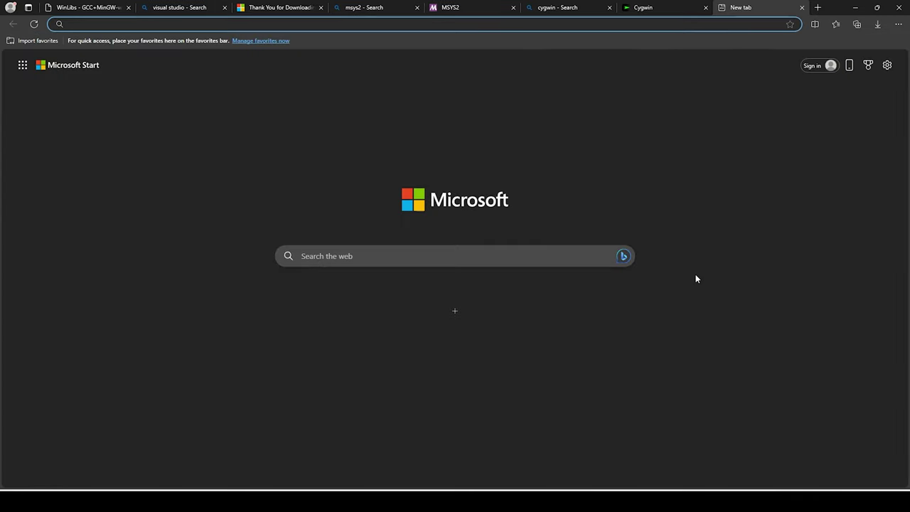
{"action": "type", "text": "wsl"}
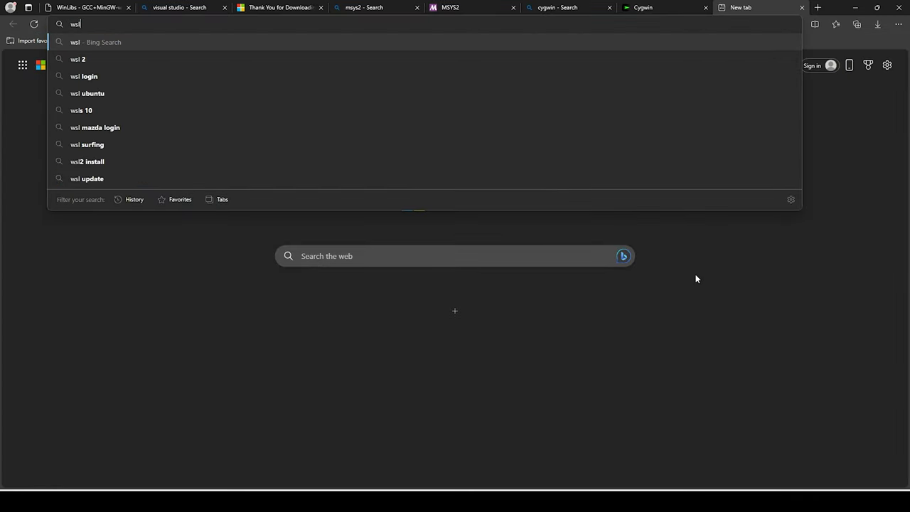
{"action": "type", "text": " 2"}
{"action": "key", "text": "Return"}
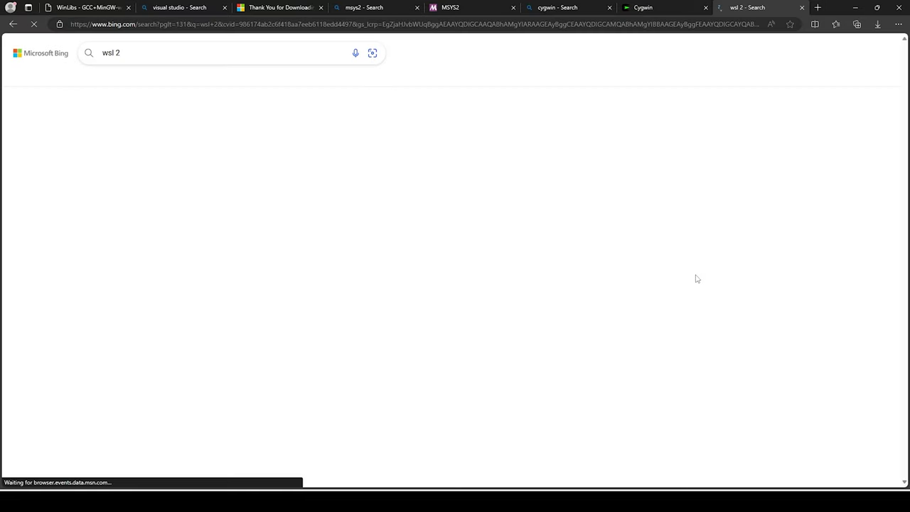
{"action": "scroll", "coordinate": [77, 192], "scroll_direction": "down", "scroll_amount": 5}
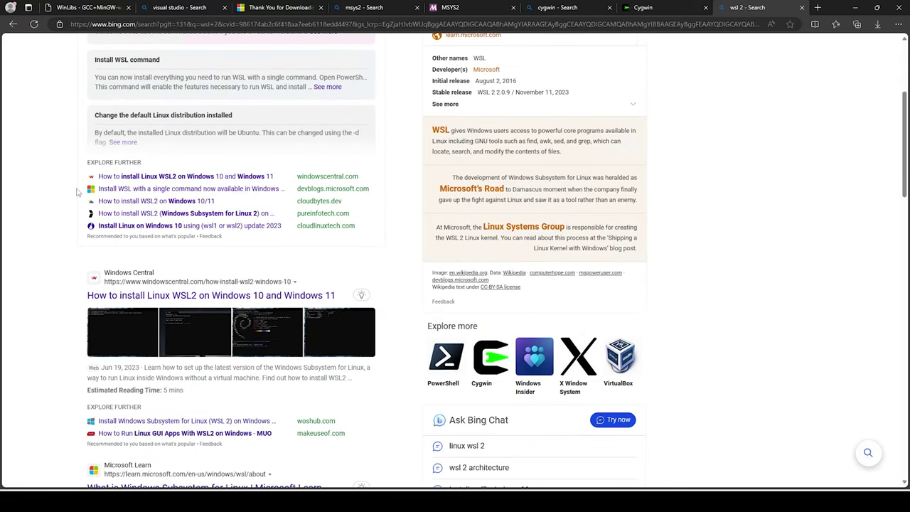
{"action": "scroll", "coordinate": [76, 192], "scroll_direction": "down", "scroll_amount": 2}
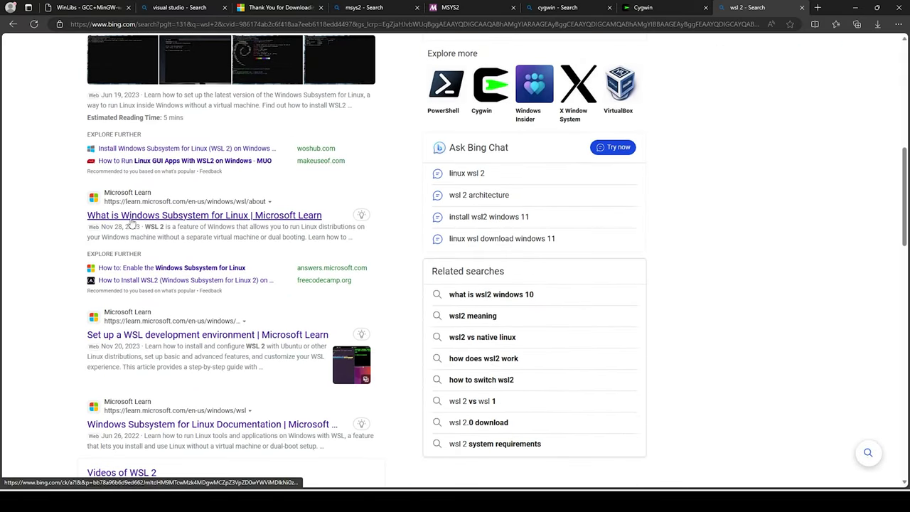
{"action": "left_click", "coordinate": [250, 216]}
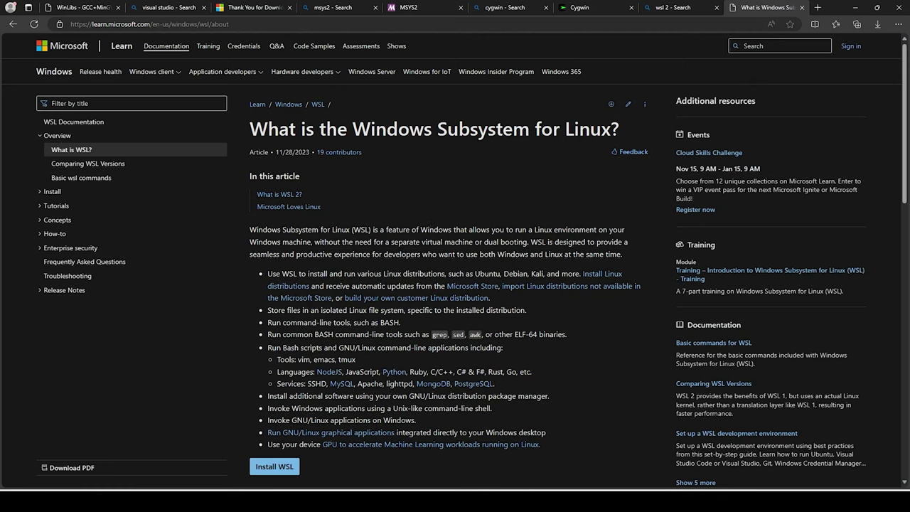
Highlight the Windows Subsystem for Linux title in the article, and go back to the release downloads list on the WinLibs page
{"action": "left_click_drag", "start_coordinate": [353, 129], "coordinate": [613, 131]}
{"action": "left_click", "coordinate": [430, 219]}
{"action": "left_click", "coordinate": [86, 8]}
{"action": "scroll", "coordinate": [662, 297], "scroll_direction": "up", "scroll_amount": 20}
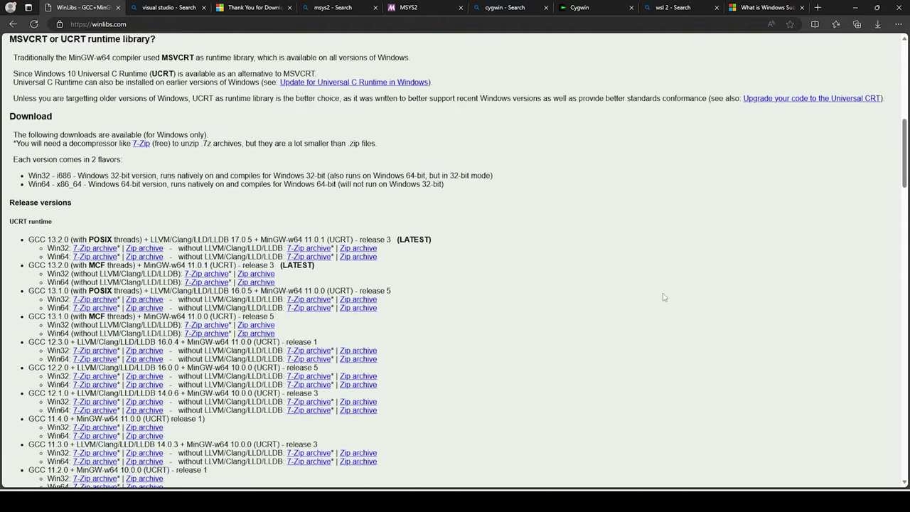